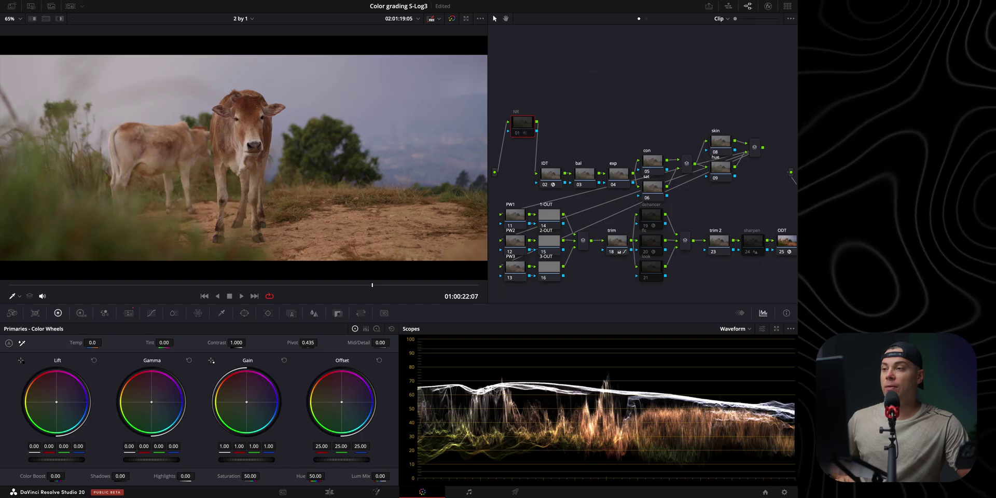
Step: Review the cow clip full screen and move node 01 back in line before the IDT node
key("ctrl+f")
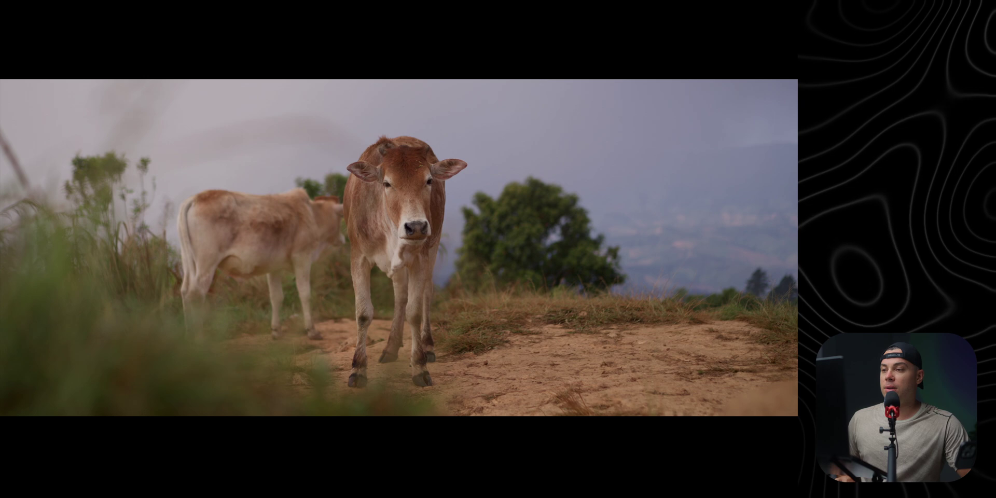
mouse_move(344, 239)
left_click_drag(388, 469, 327, 469)
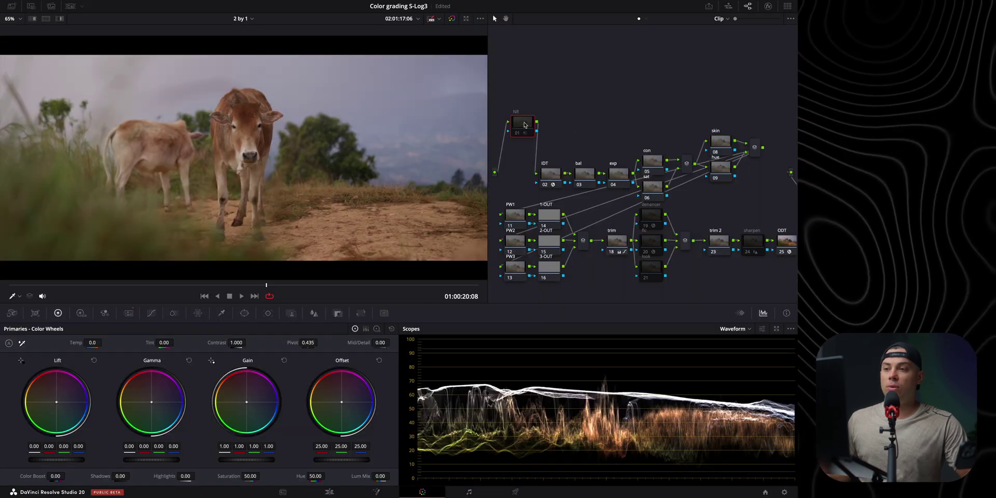
left_click_drag(525, 125, 519, 179)
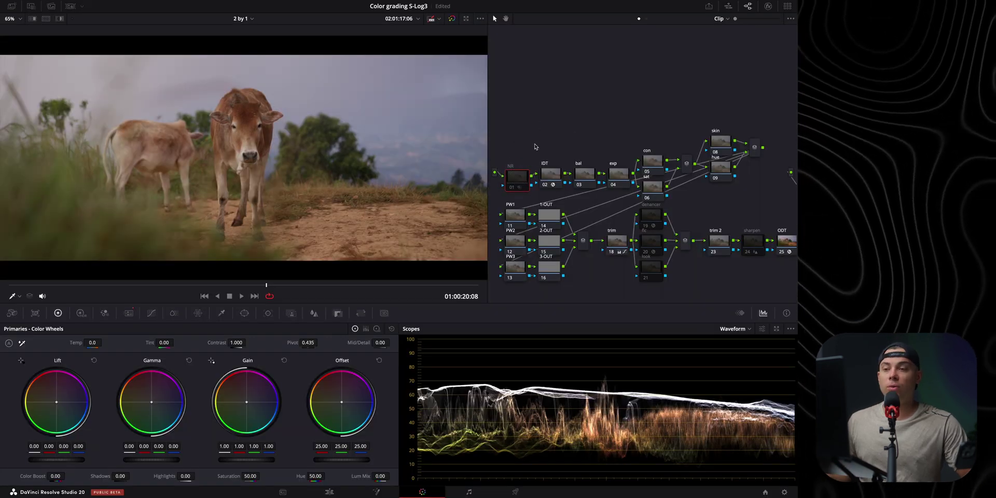
Step: Pull the bal node above the node chain and check its Gamma setting
left_click_drag(582, 185, 586, 116)
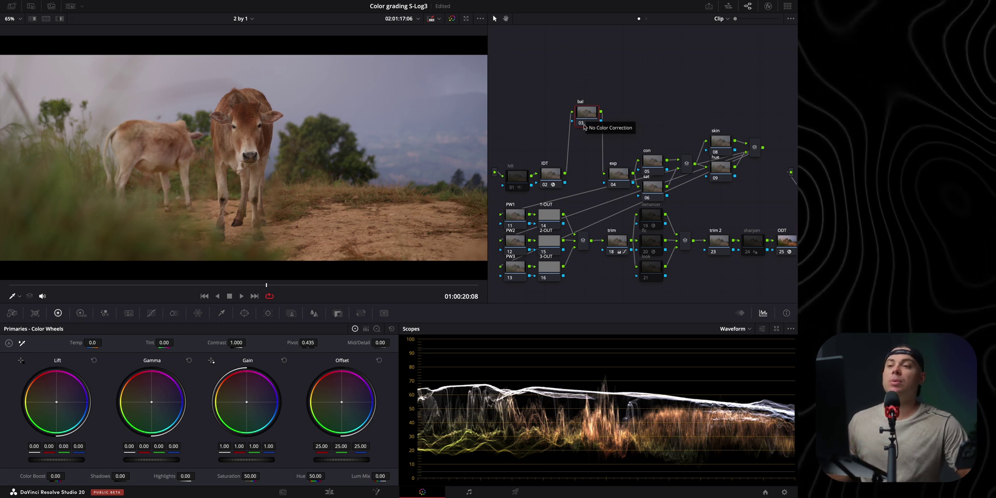
left_click_drag(587, 115, 587, 142)
right_click(587, 141)
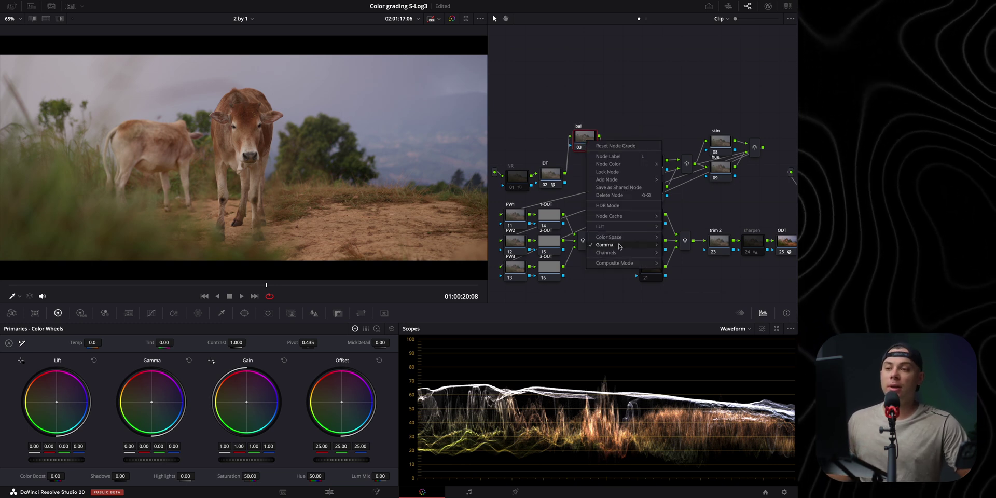
mouse_move(604, 245)
left_click(690, 49)
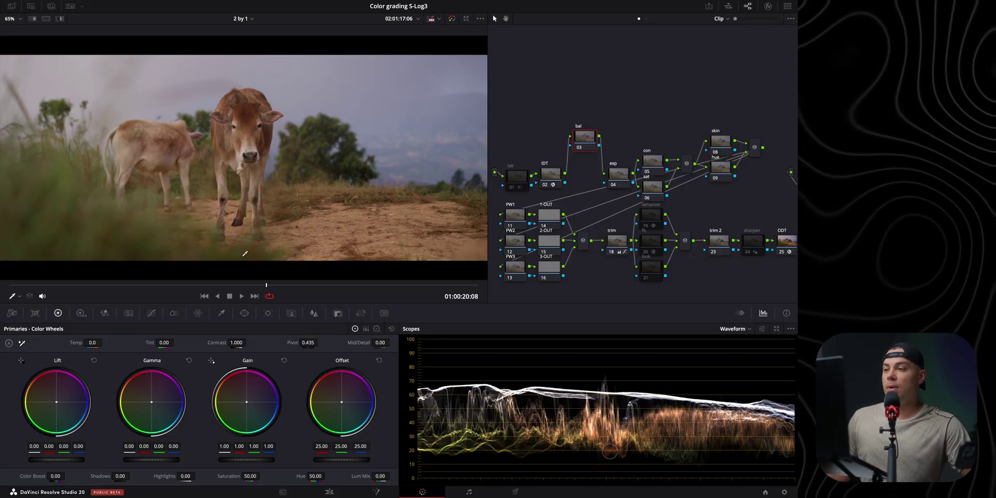
Step: At 01:00:21:07, set the bal node's Gain to 0.97 for red and 1.04 for blue
left_click_drag(133, 289, 318, 291)
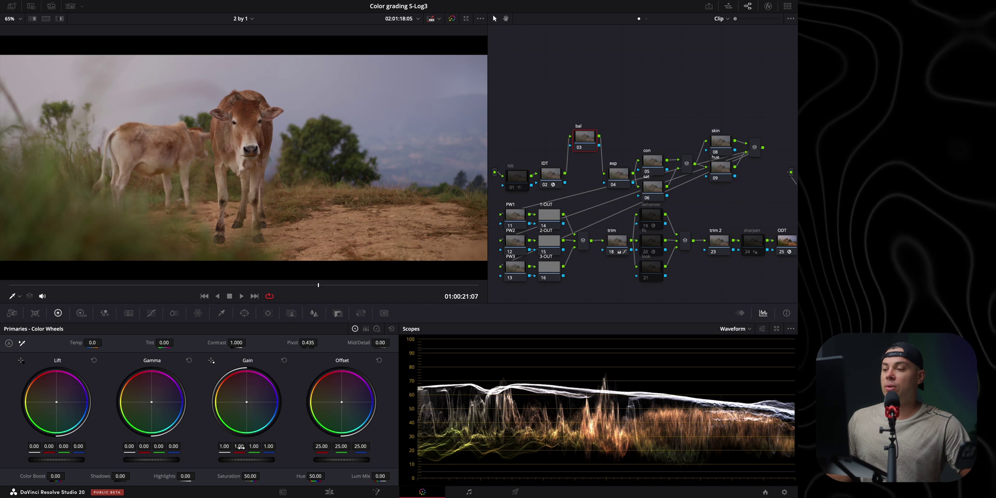
left_click_drag(239, 447, 234, 450)
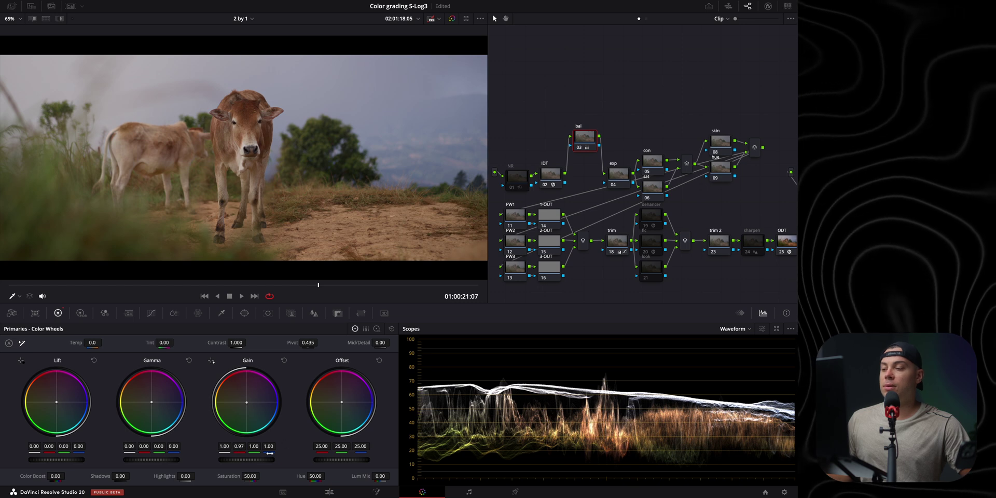
left_click_drag(268, 447, 278, 446)
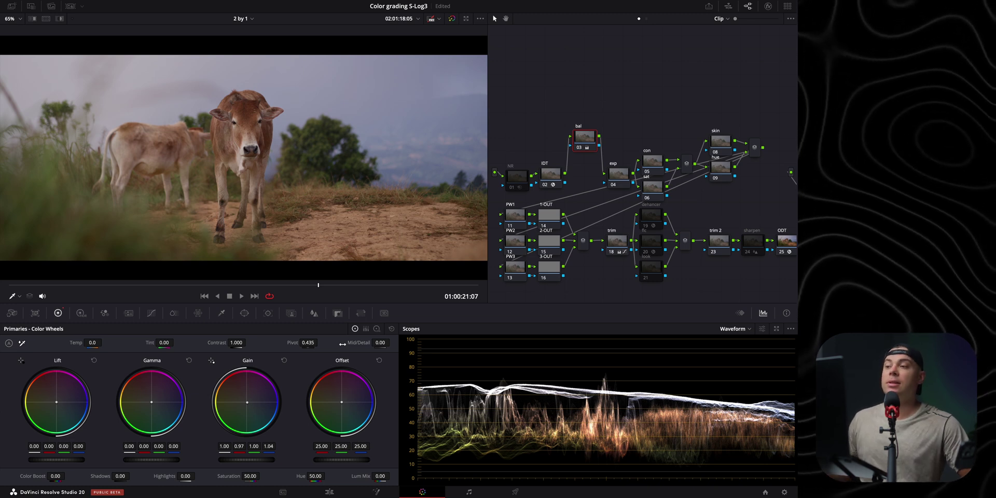
Step: Compare the cow's face with the bal node disabled and enabled to judge the white balance correction
scroll(321, 159, "up", 5)
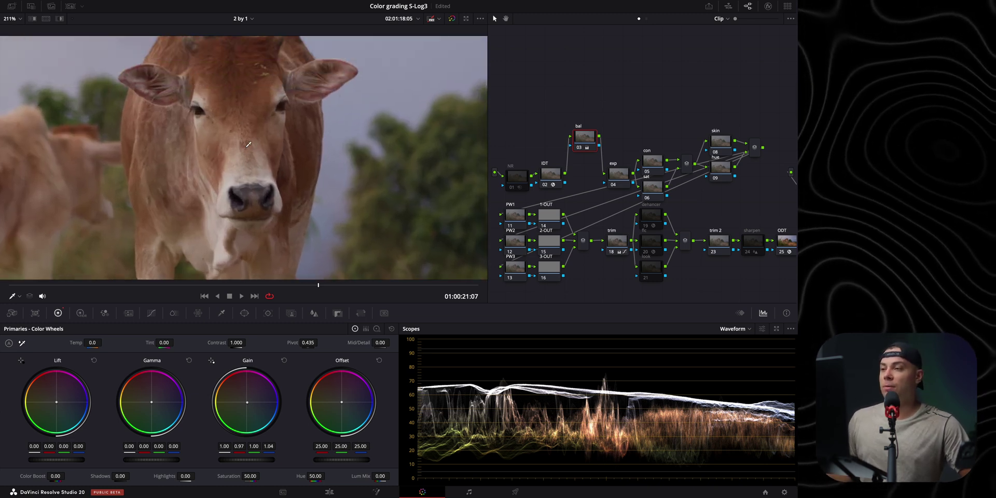
left_click_drag(248, 122, 253, 156)
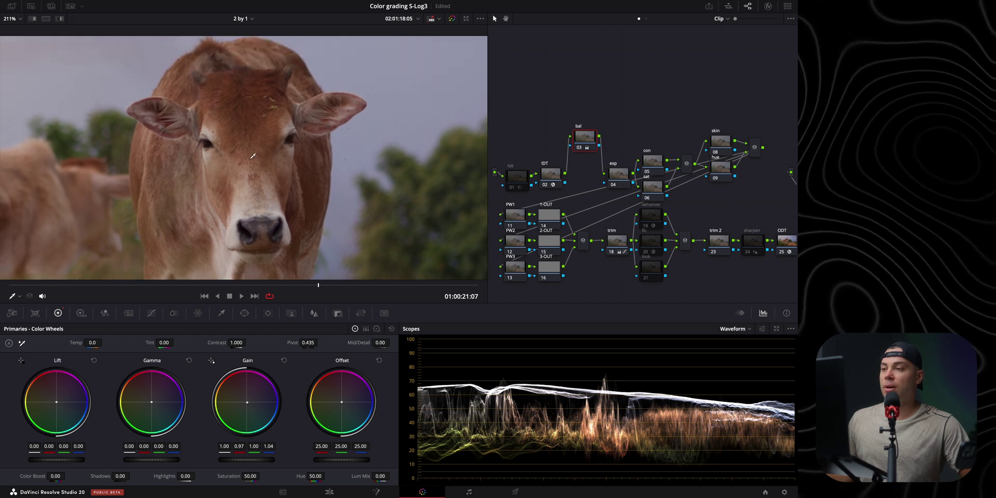
left_click(580, 148)
left_click(580, 149)
left_click(580, 148)
left_click(579, 148)
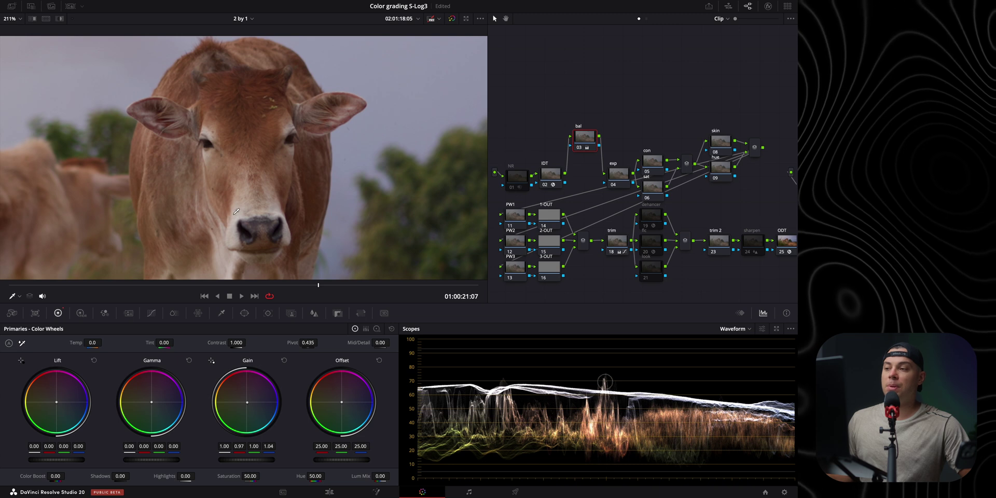
scroll(249, 176, "up", 5)
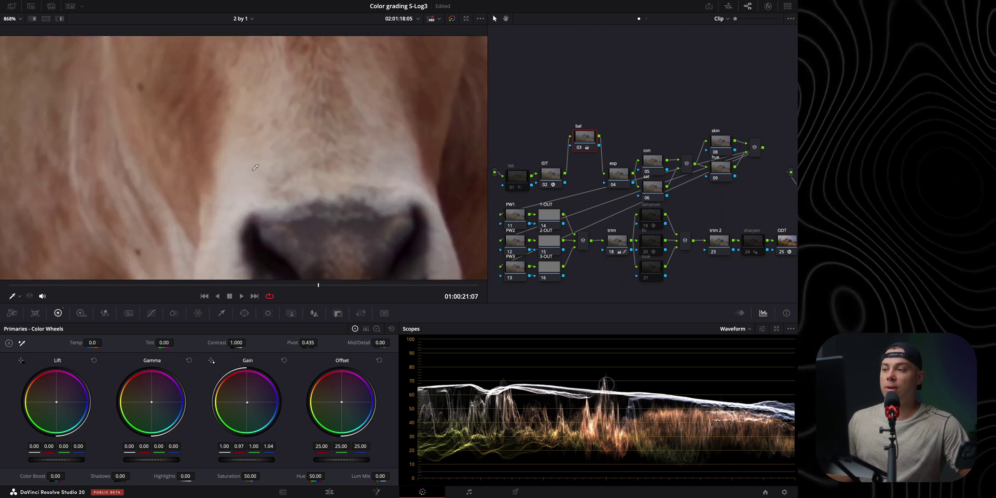
scroll(255, 168, "down", 4)
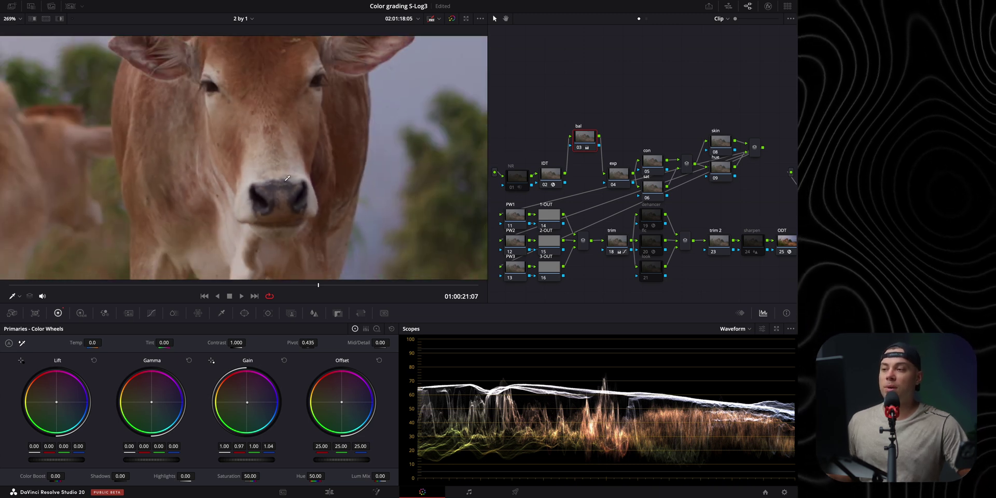
left_click(582, 149)
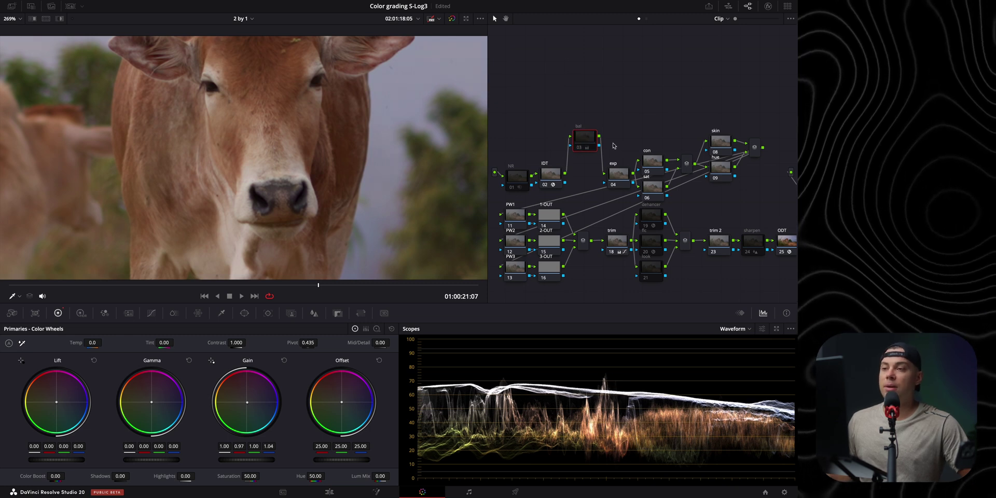
key("ctrl+d")
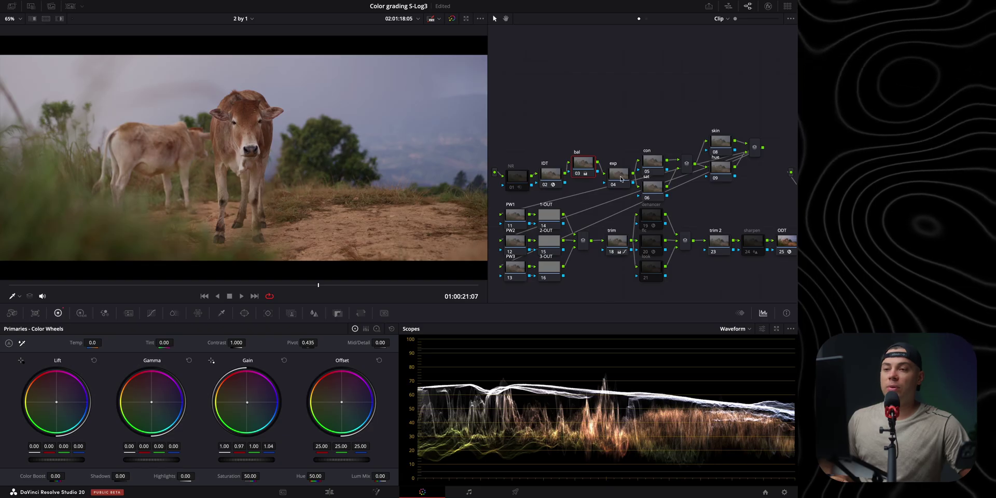
Step: Move the exp node in line with the bal node and go to 01:00:18:24 in the clip
mouse_move(622, 179)
left_mouse_down()
mouse_move(617, 141)
mouse_move(618, 168)
left_mouse_up()
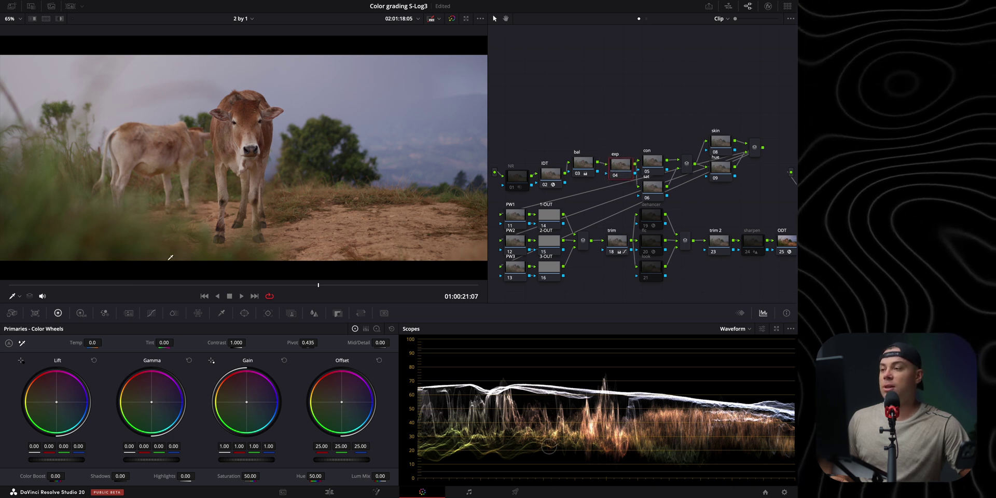
left_click(139, 287)
left_click_drag(140, 289, 193, 285)
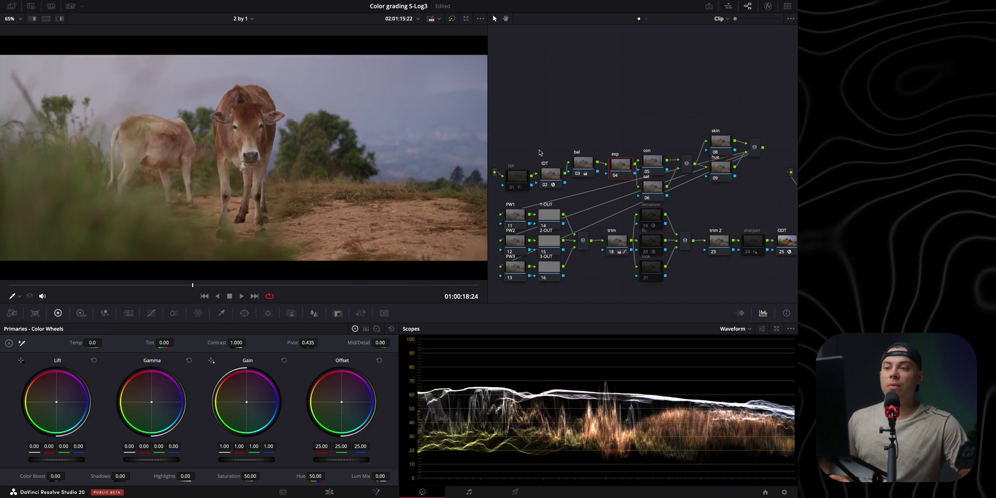
Step: Move the con and sat nodes above the chain and choose HSV as the sat node's color space
left_click_drag(654, 166, 658, 114)
left_click_drag(650, 188, 654, 152)
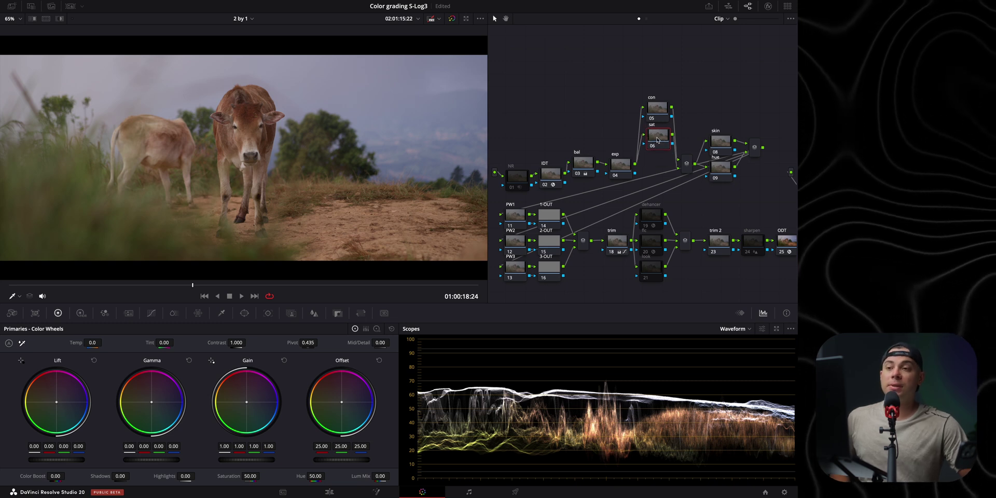
right_click(657, 139)
mouse_move(692, 240)
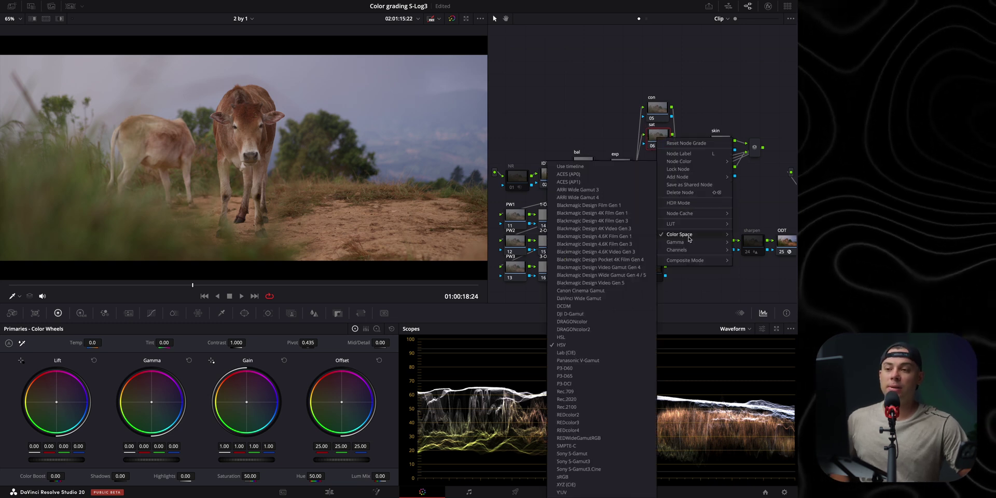
left_click(604, 345)
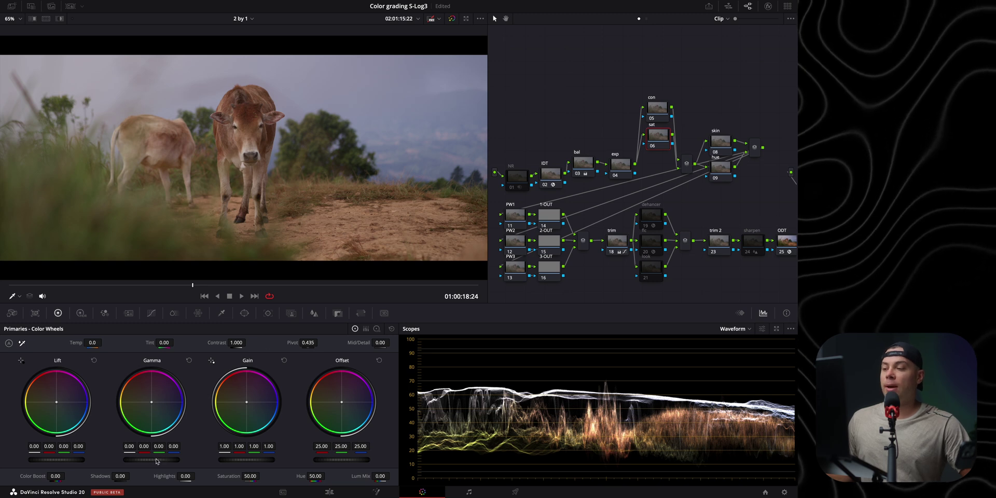
Step: Adjust the saturation on the sat node with Gamma at 0.06 and Gain at 0.79, checking another frame of the clip
left_click_drag(160, 458, 282, 453)
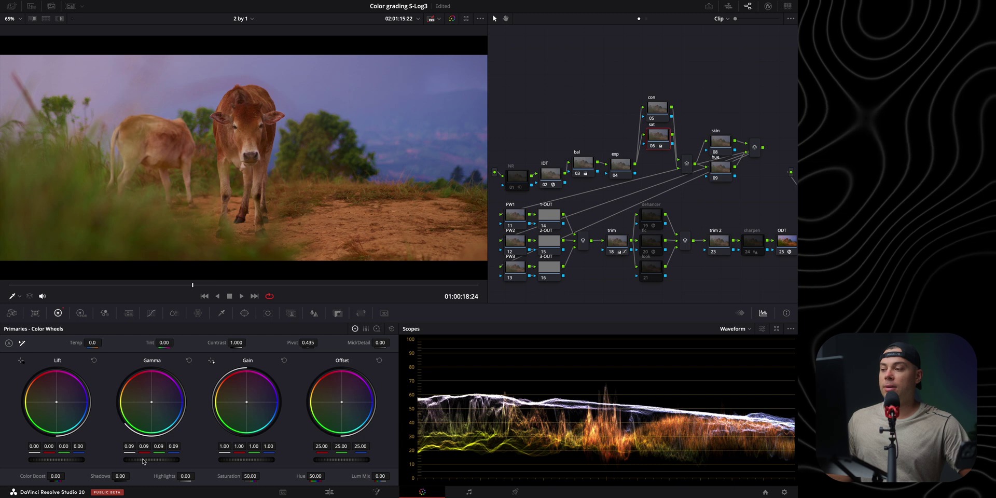
left_click_drag(159, 458, 111, 458)
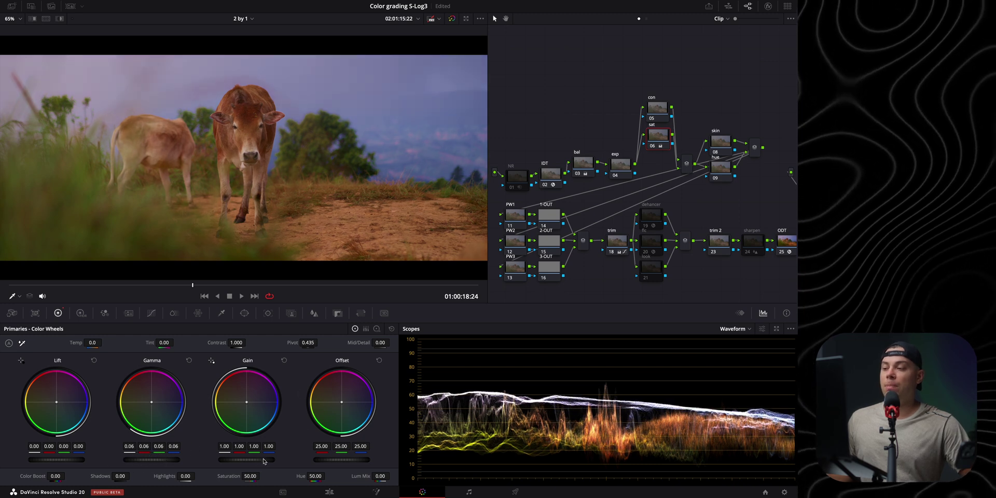
left_click_drag(263, 459, 209, 459)
left_click_drag(174, 286, 405, 290)
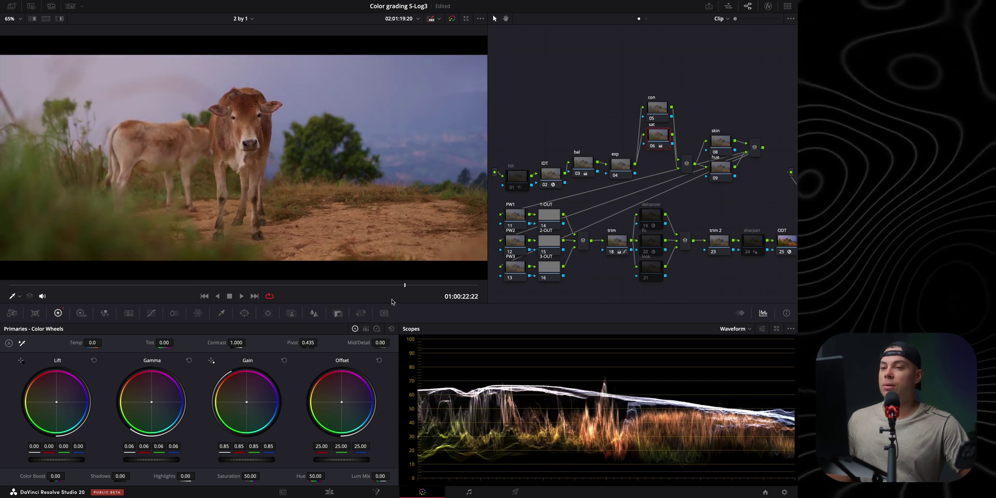
left_click_drag(164, 459, 160, 458)
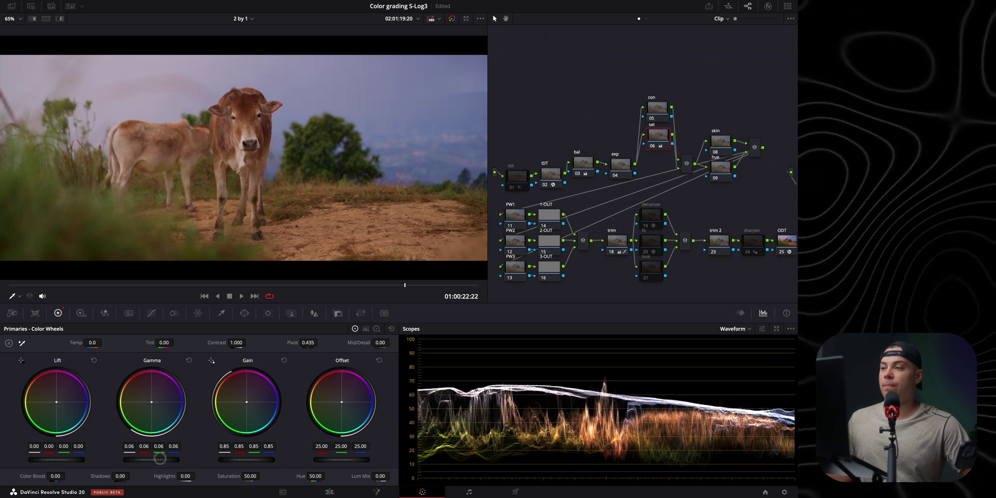
left_click_drag(257, 459, 238, 461)
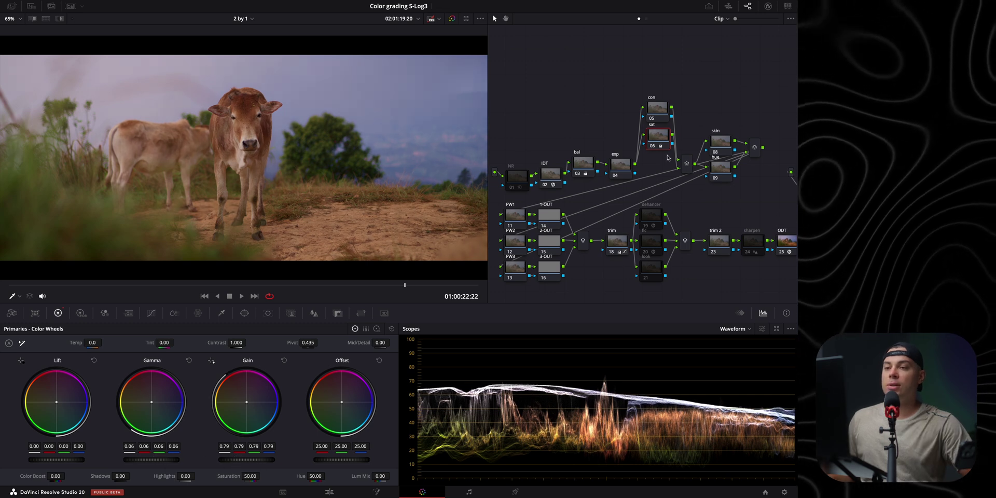
Step: Compare the image with the sat node disabled and enabled, and move the playhead to 01:00:23:00
left_click(653, 147)
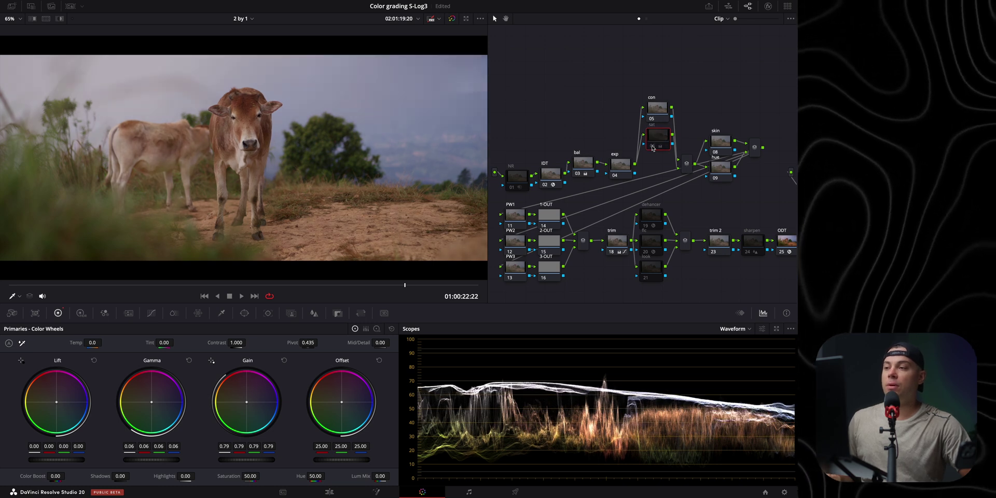
left_click(653, 148)
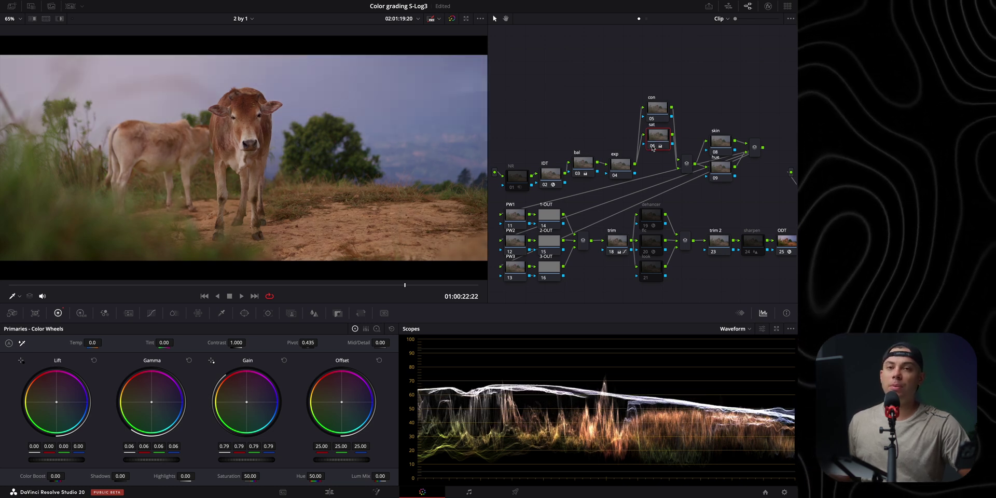
left_click_drag(405, 285, 409, 297)
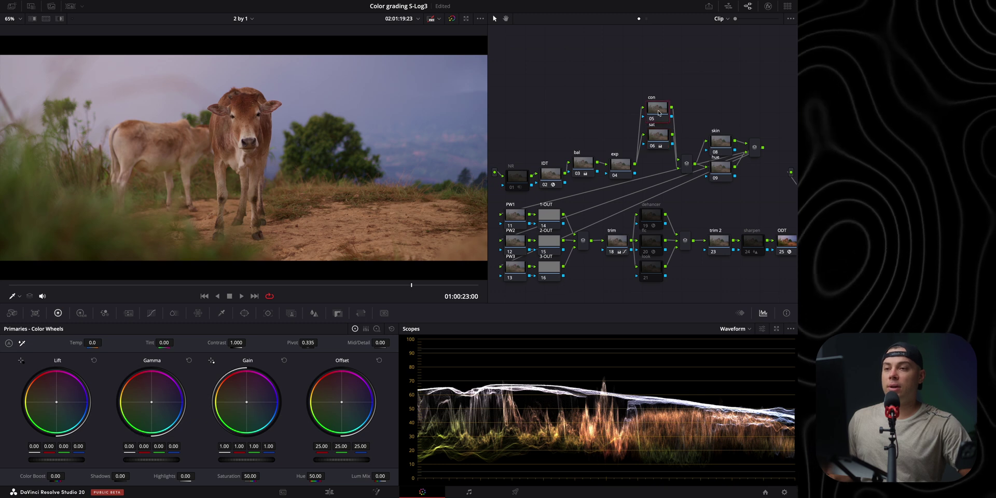
Step: Return the sat node to the chain and set the con node's Lift to -0.03, Gamma to -0.01 and Gain to 1.22
left_click_drag(655, 145, 661, 181)
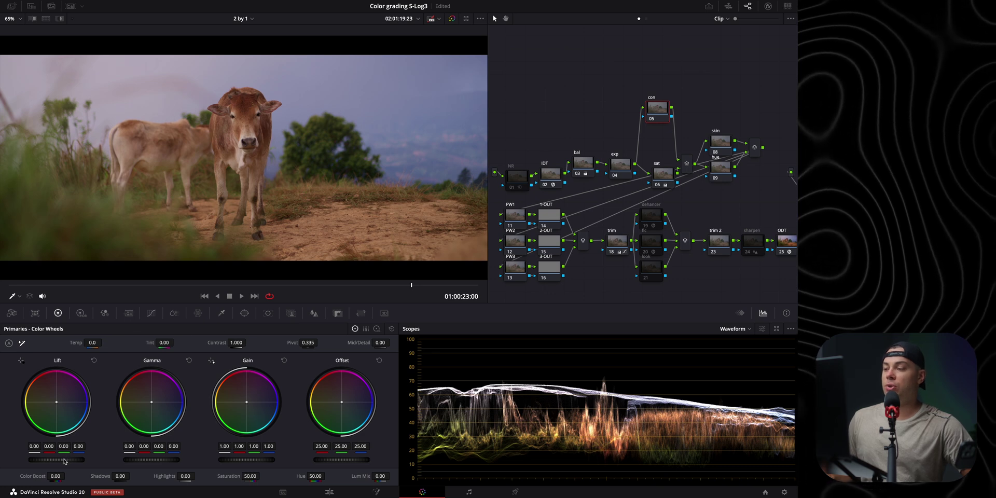
left_click_drag(65, 461, 41, 459)
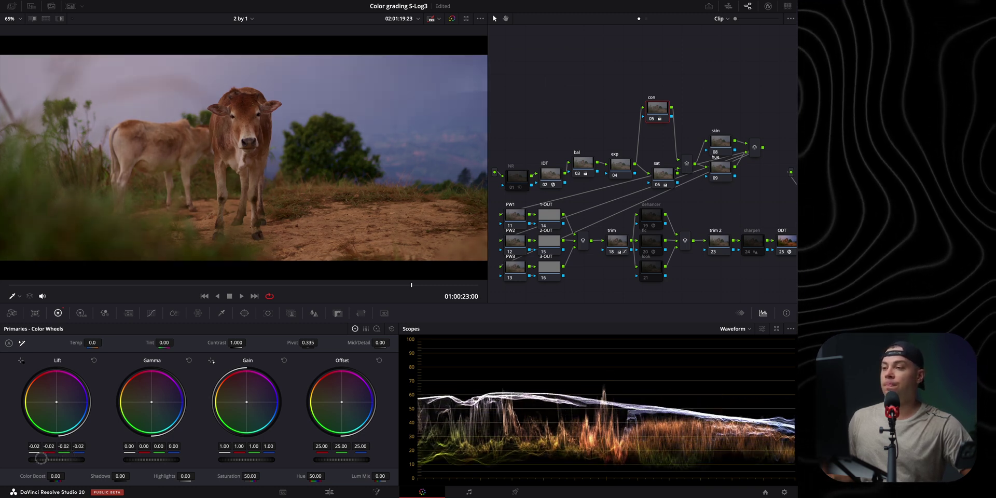
left_click_drag(159, 461, 141, 463)
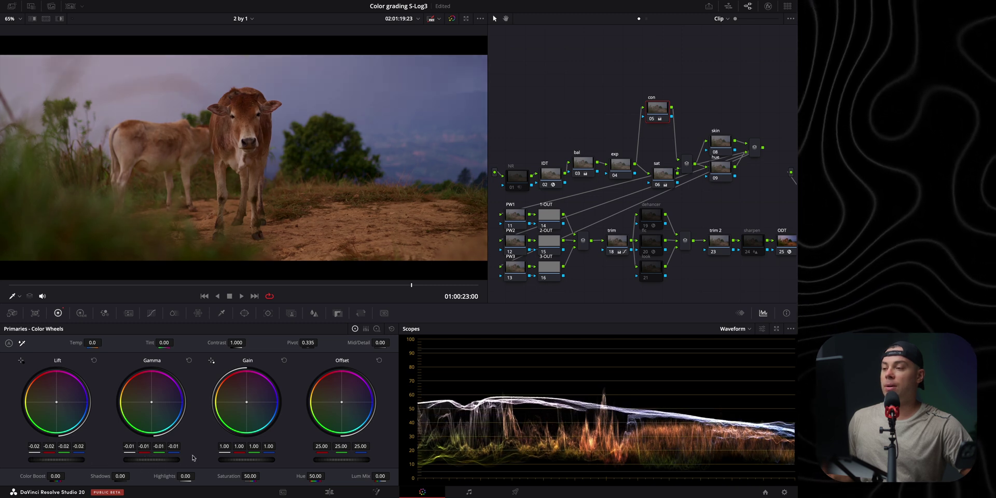
left_click_drag(235, 462, 311, 455)
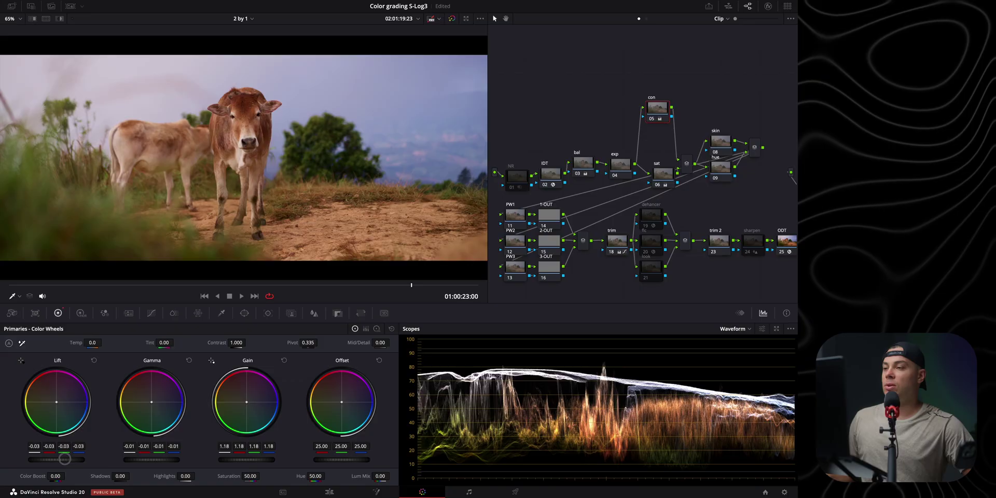
left_click_drag(167, 460, 151, 460)
left_click_drag(233, 460, 247, 459)
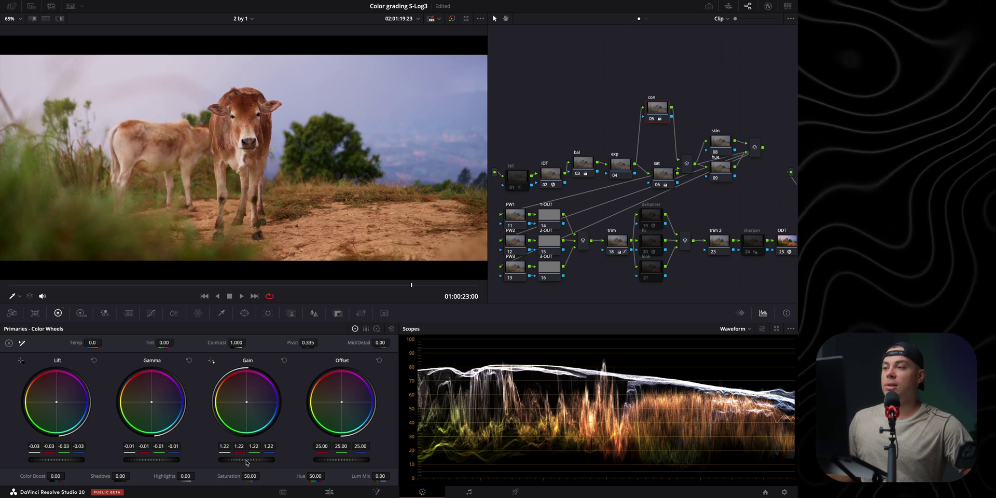
Step: Compare the image with the con node disabled and enabled, and examine the cow's face up close
left_click(652, 119)
left_click(652, 120)
left_click(652, 119)
left_click(652, 119)
scroll(249, 114, "up", 5)
left_click_drag(237, 93, 239, 186)
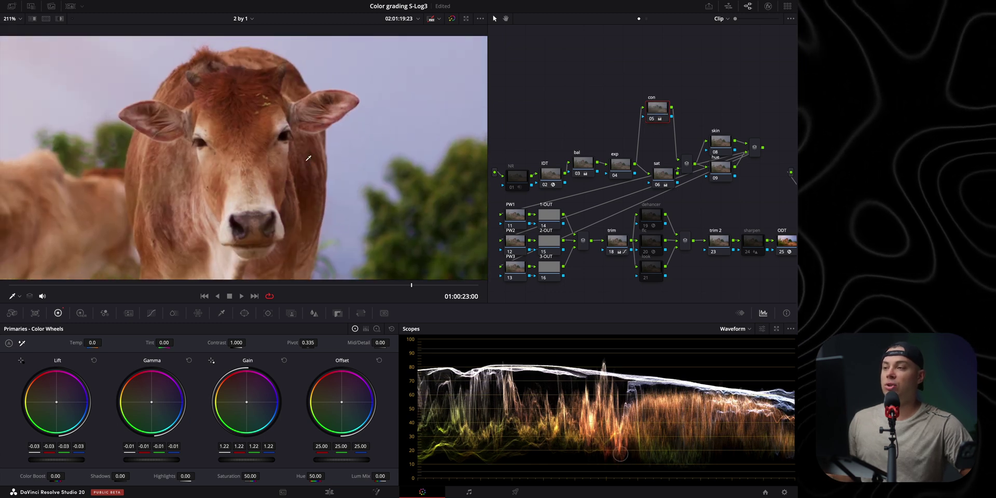
Step: Toggle the con node off and on to judge the contrast up close and in the full frame, leaving it enabled
left_click(652, 119)
left_click(652, 120)
left_click(652, 120)
left_click(652, 120)
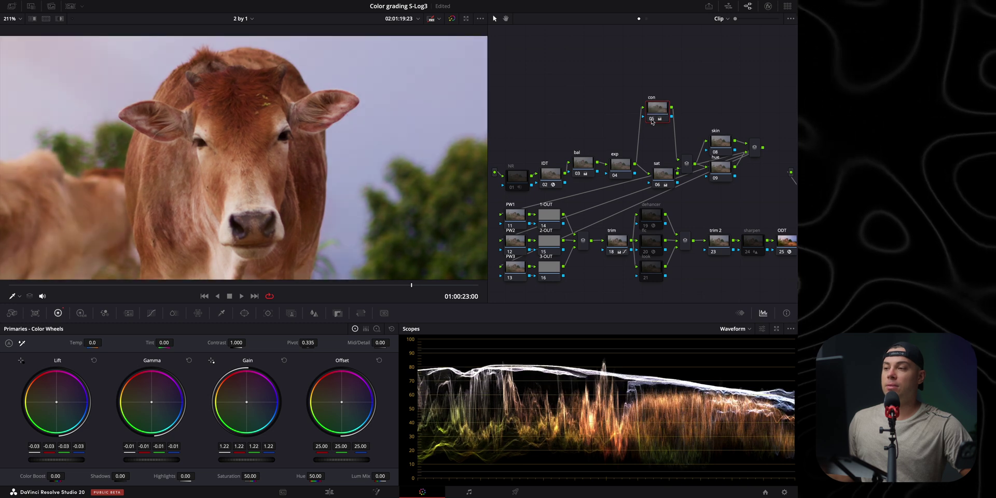
left_click(653, 119)
key("shift+z")
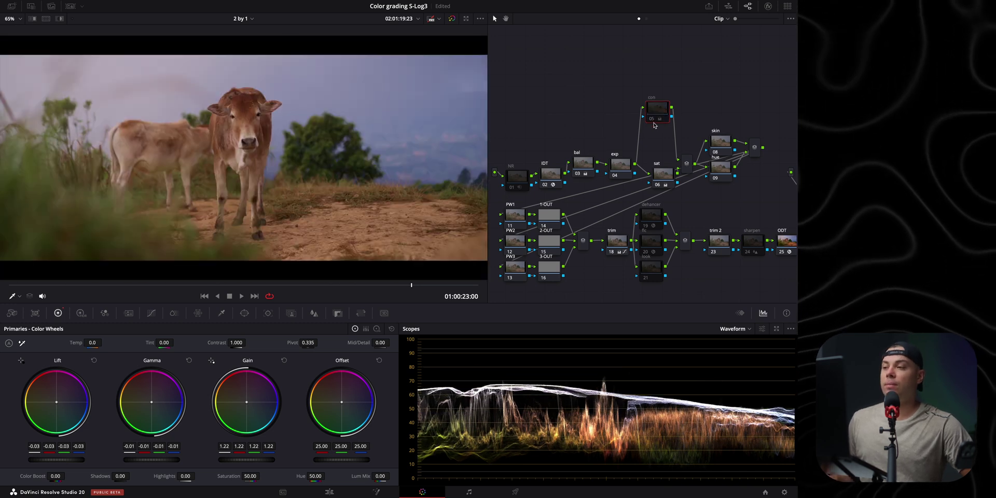
left_click(651, 120)
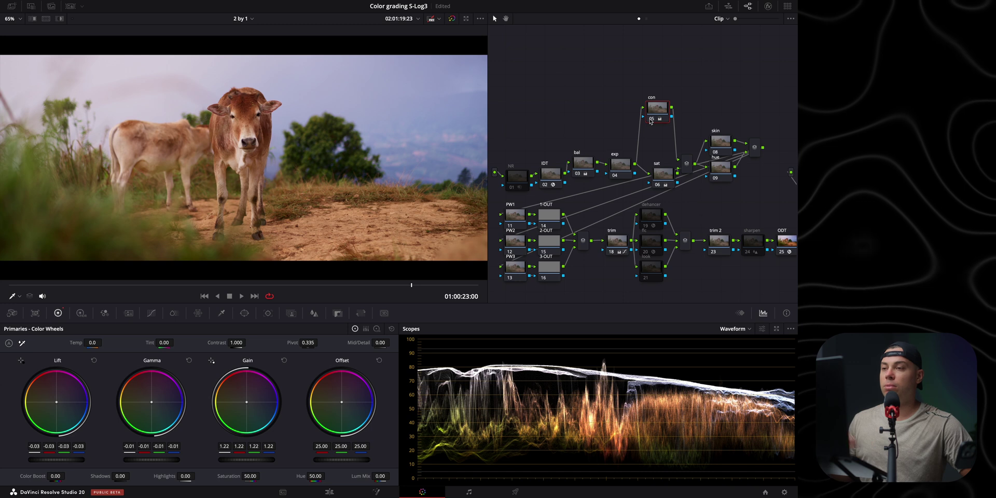
Step: Fine-tune the con node's contrast with Gamma at -0.02 and slight adjustments to Gain and Lift
left_click_drag(262, 465, 252, 463)
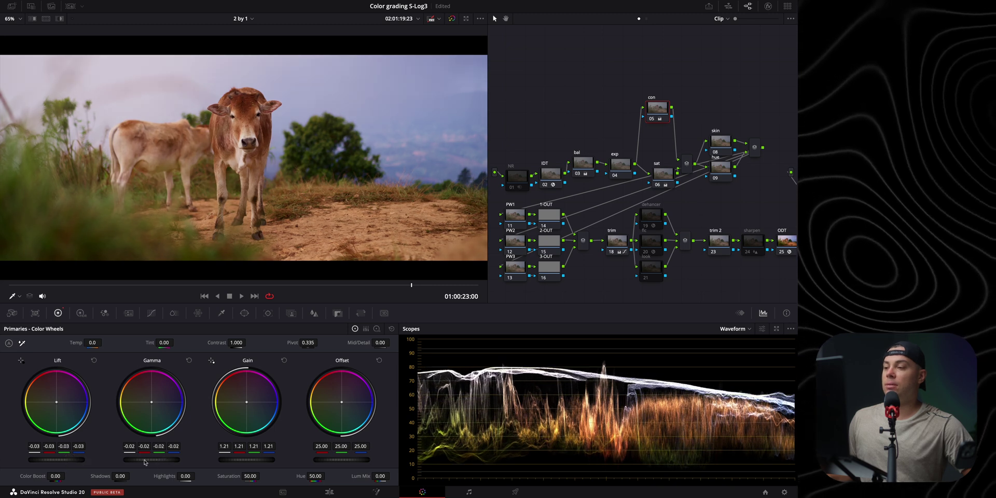
left_click_drag(242, 461, 250, 462)
left_click_drag(66, 461, 76, 460)
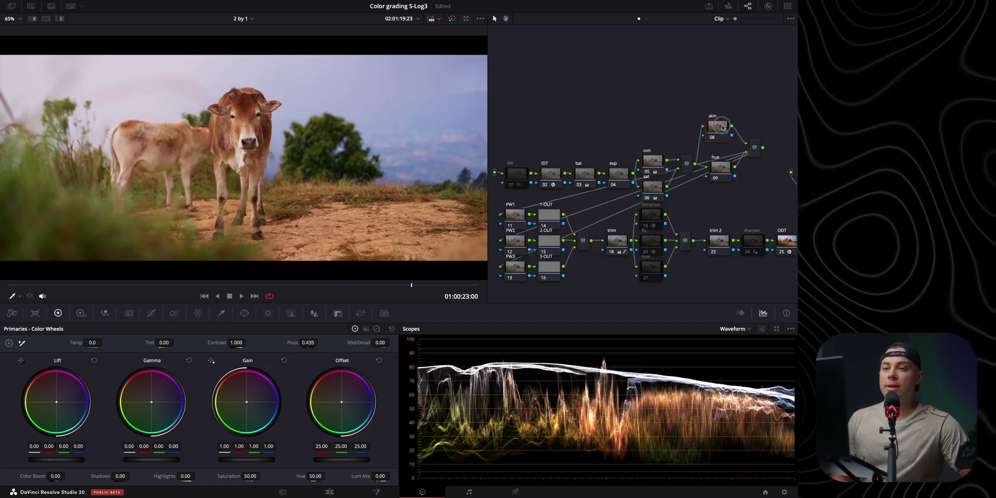
Step: Spread the skin and hue nodes apart in the node graph, and move the playhead to 01:00:22:12
left_click_drag(723, 127, 699, 107)
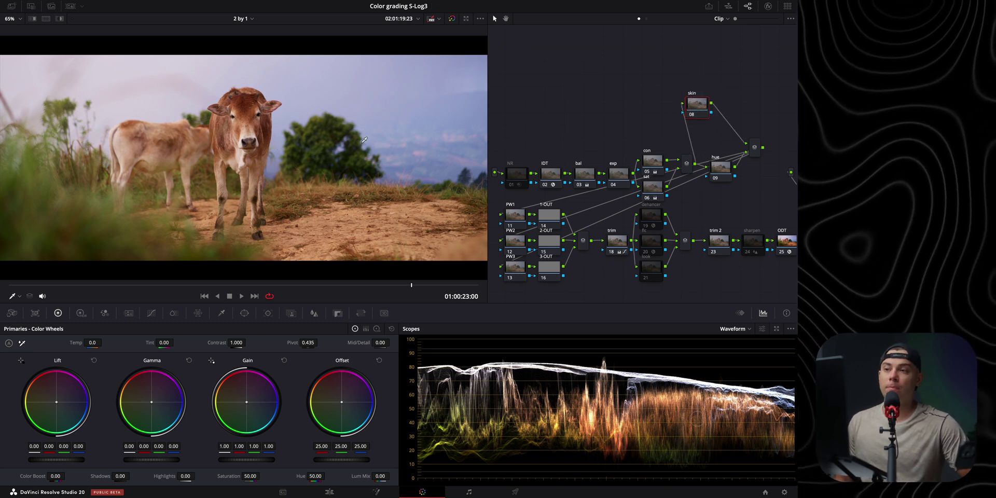
left_click_drag(696, 108, 696, 104)
left_click_drag(723, 174, 721, 191)
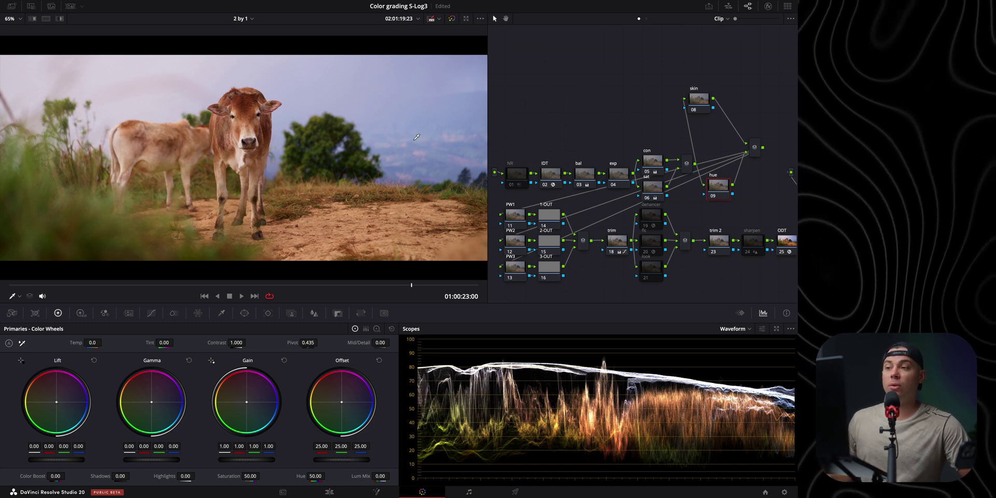
left_click_drag(318, 286, 383, 285)
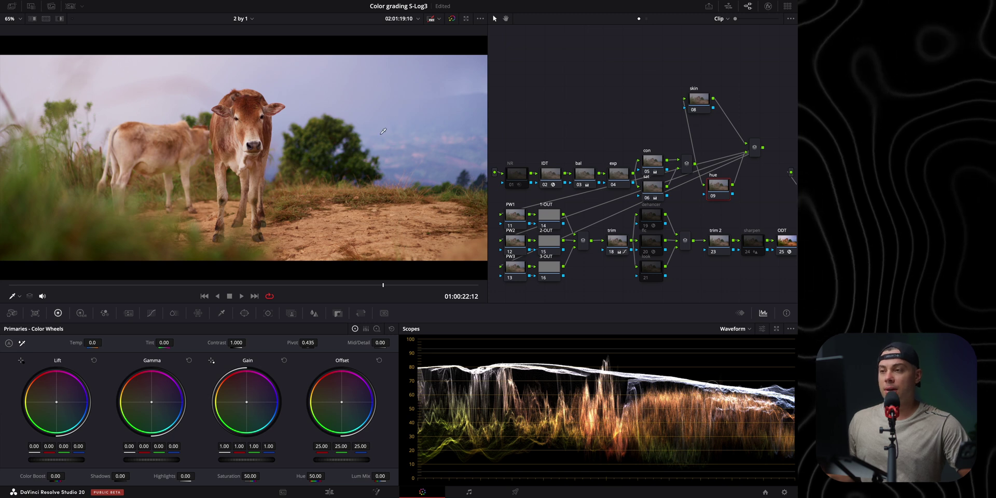
left_click_drag(692, 92, 702, 97)
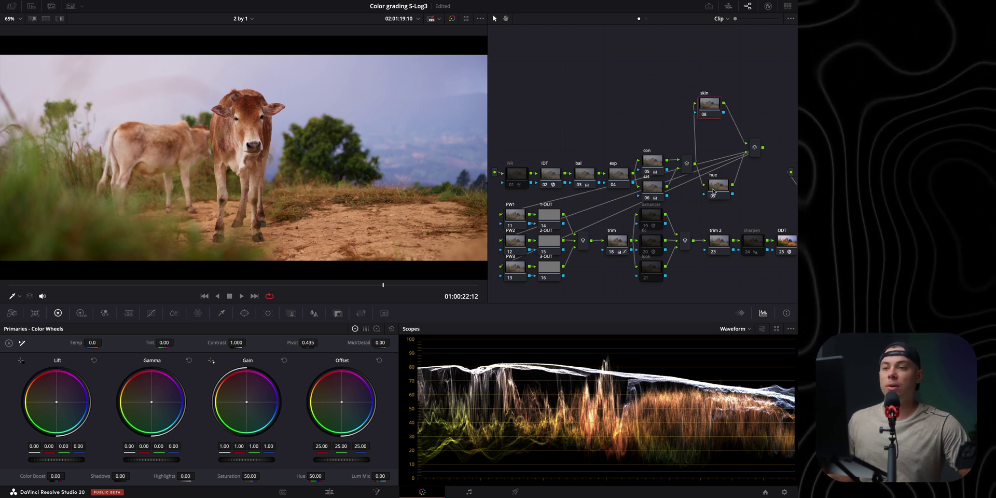
Step: Isolate the Blue range in ColorSlice on the hue node, and set its density to 0.06, saturation to 0.55 and hue to 0.092
left_click(175, 313)
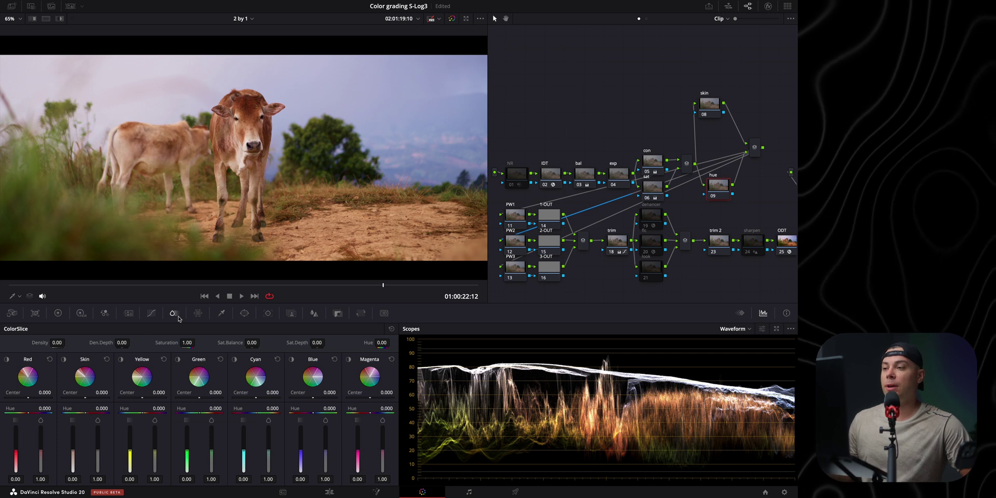
left_click(293, 360)
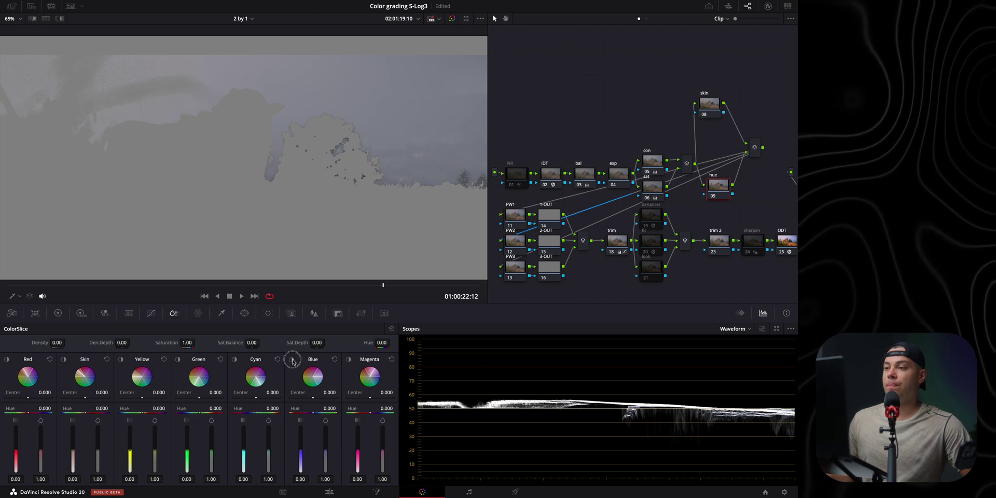
left_click(293, 360)
left_click_drag(325, 451, 300, 449)
mouse_move(352, 408)
left_mouse_down()
mouse_move(365, 411)
mouse_move(332, 410)
left_mouse_up()
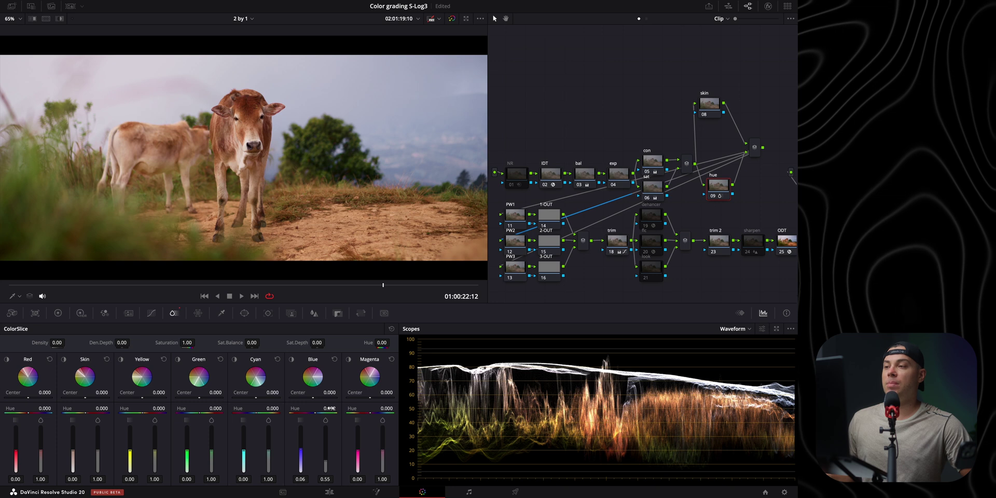
Step: Compare the sky with the hue node disabled and enabled
left_click(713, 197)
left_click(713, 196)
left_click(713, 197)
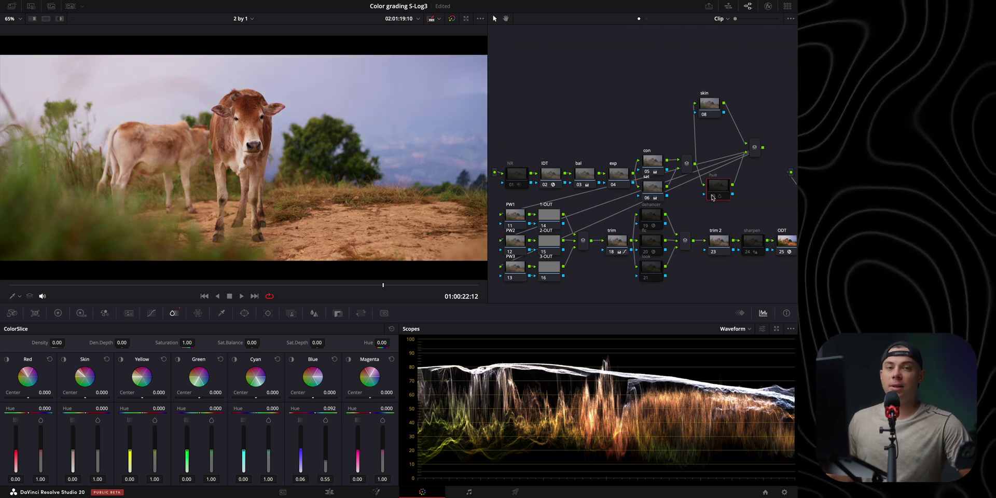
left_click(713, 196)
left_click(713, 197)
left_click(713, 197)
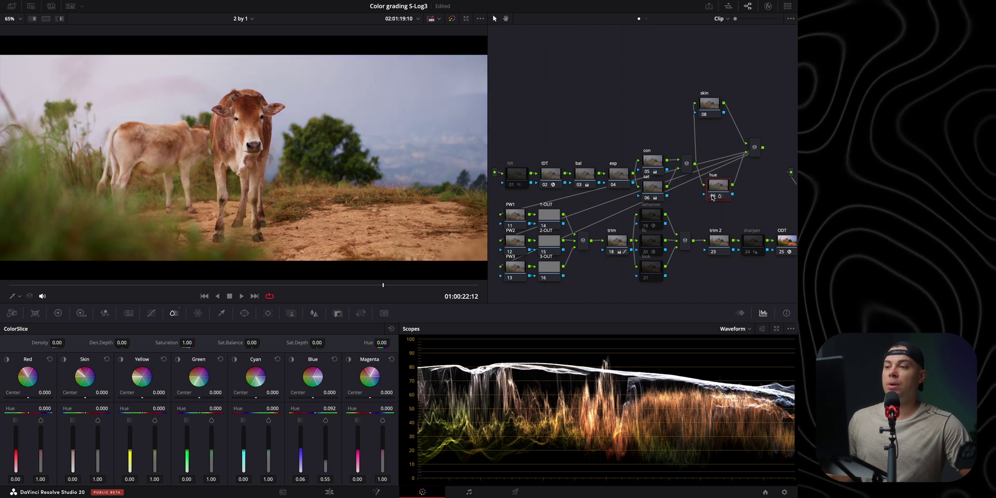
Step: In ColorSlice on the hue node, set Yellow density to 0.19 and saturation to 0.89, and Skin density to 0.01 and saturation to 0.96
left_click(120, 360)
left_click(119, 360)
left_click(120, 360)
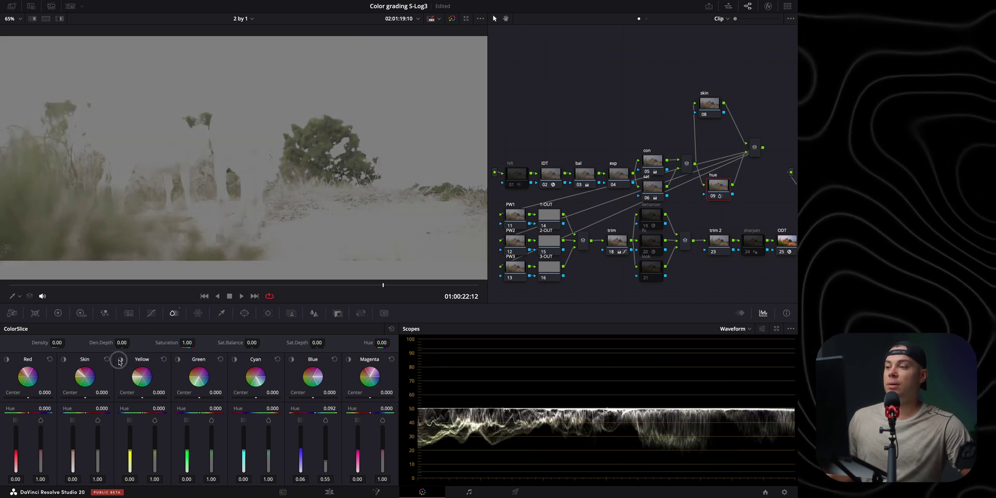
left_click(120, 360)
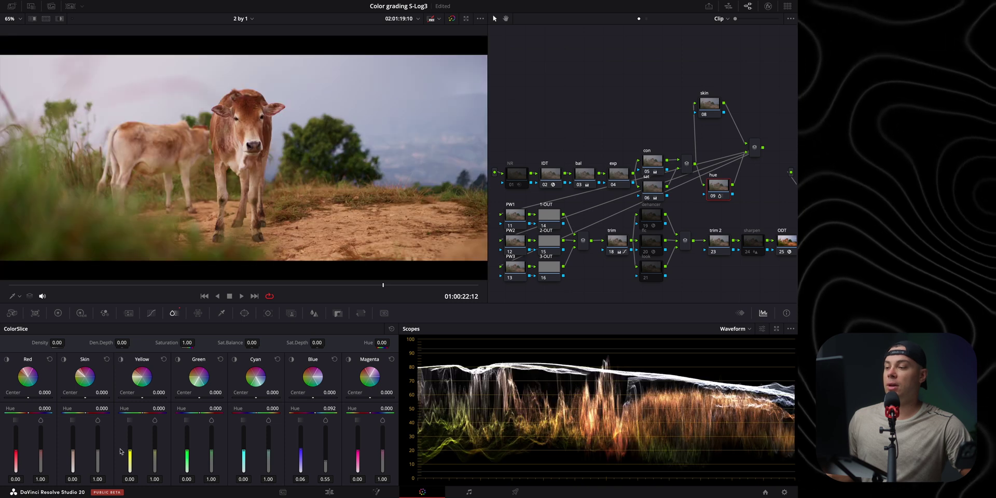
left_click_drag(130, 454, 127, 449)
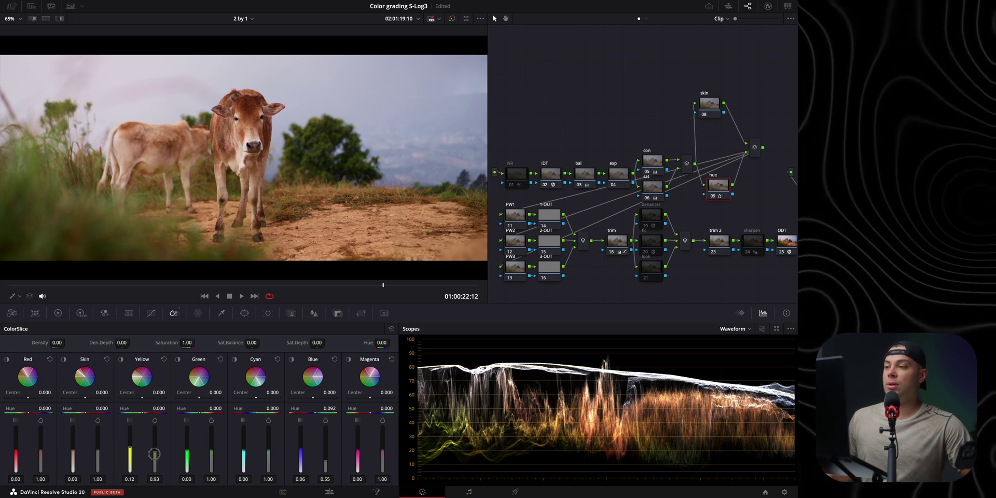
left_click_drag(130, 449, 127, 445)
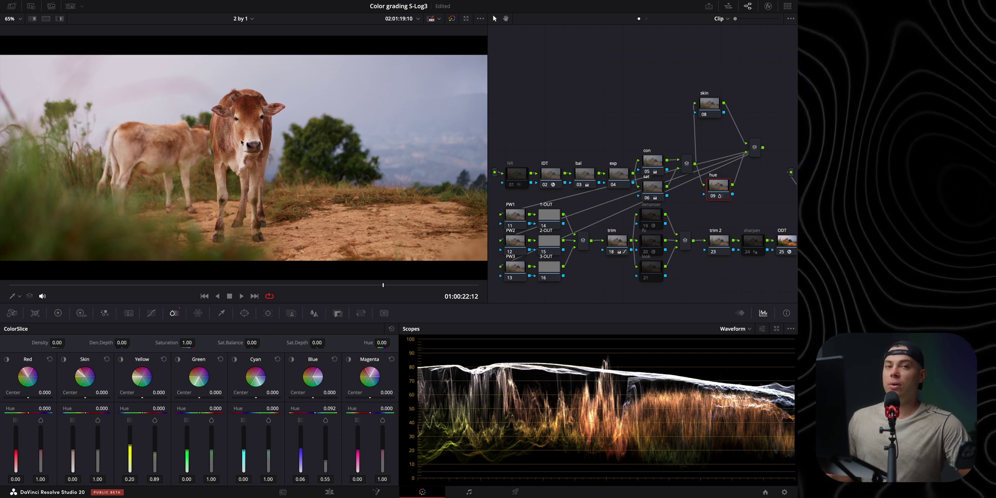
left_click_drag(73, 451, 98, 455)
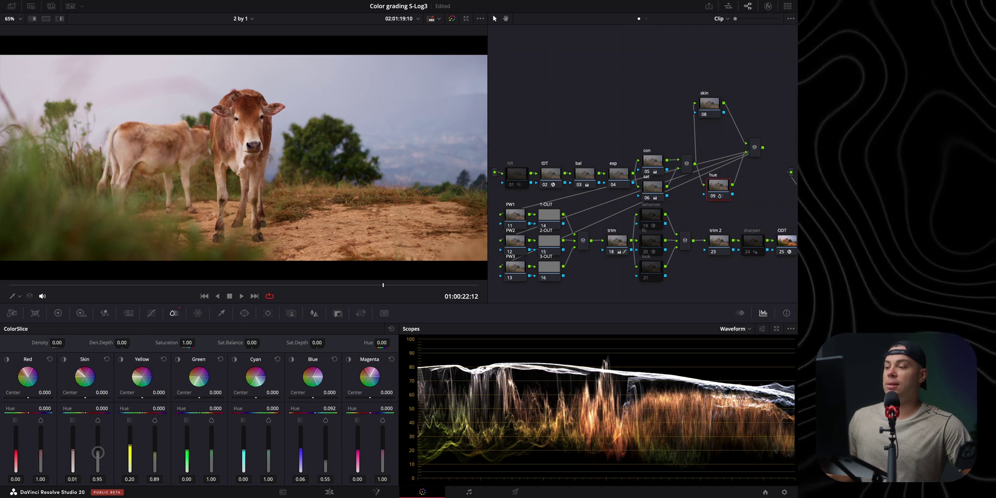
Step: Compare the combined blue, yellow and skin adjustments by toggling the hue node off and on
left_click(713, 197)
left_click(713, 196)
left_click(713, 196)
left_click(713, 197)
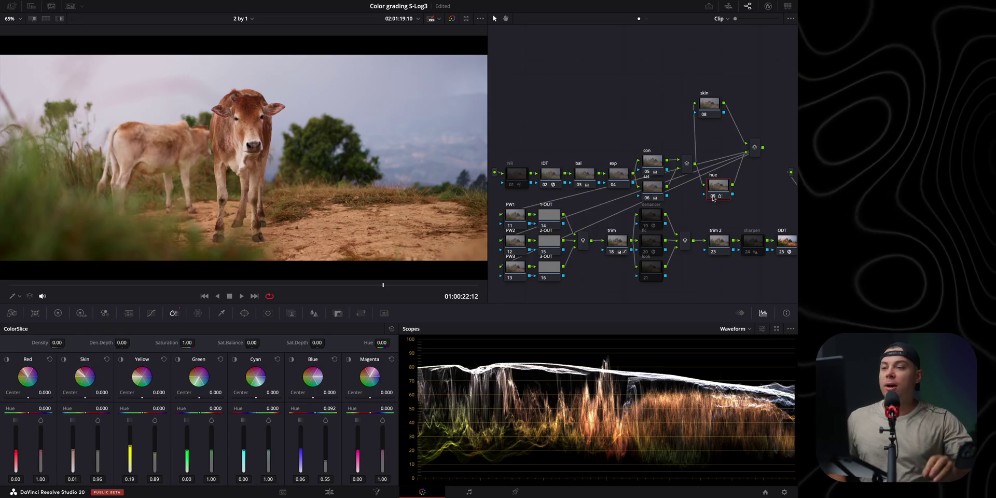
Step: Review the grade full screen at several frames of the clip, and leave the playhead at 01:00:19:08
left_click_drag(410, 285, 136, 285)
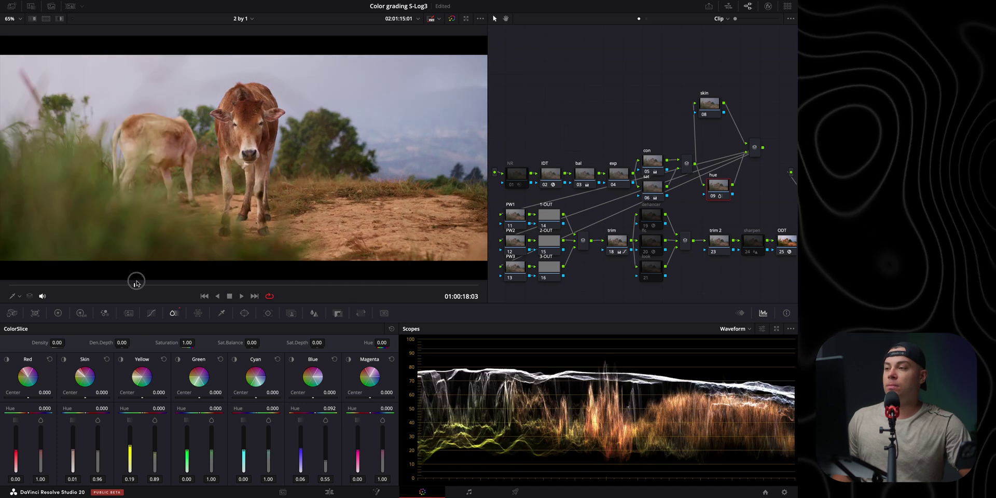
key("ctrl+f")
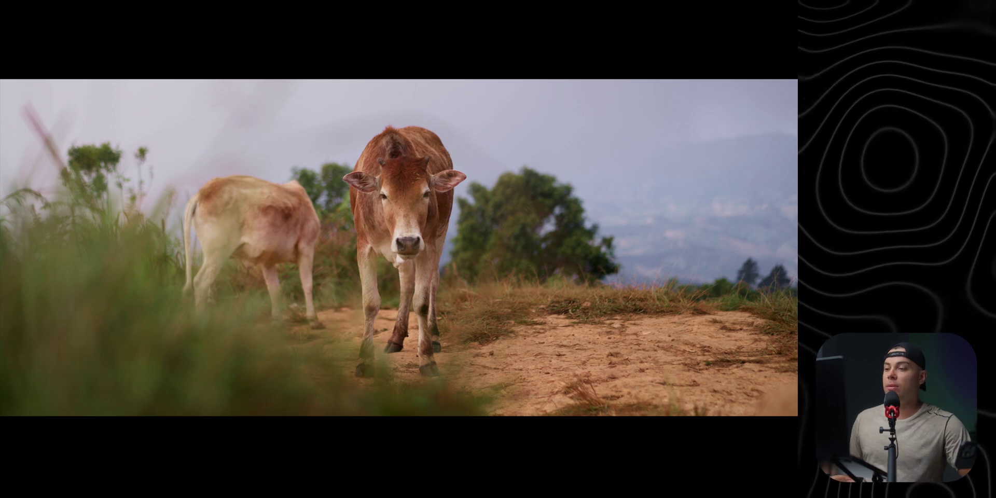
left_click_drag(357, 469, 376, 458)
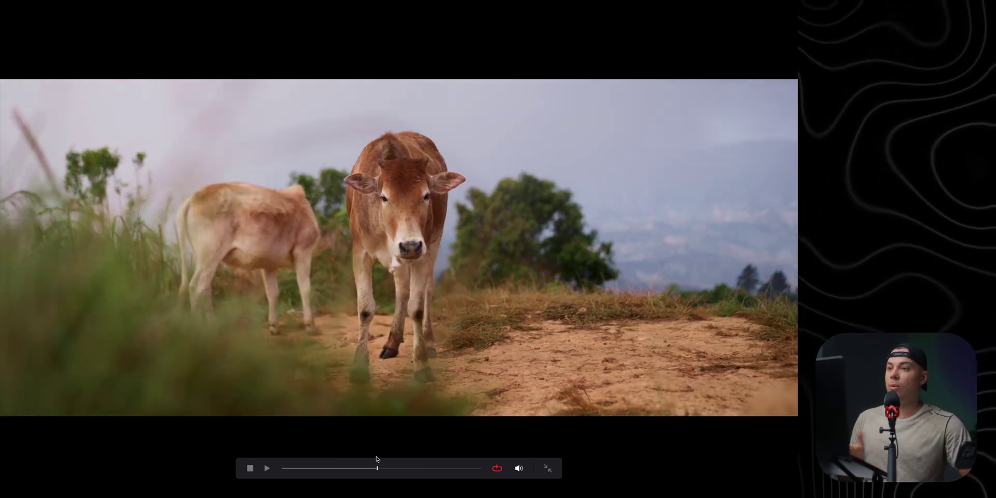
left_click_drag(384, 467, 355, 468)
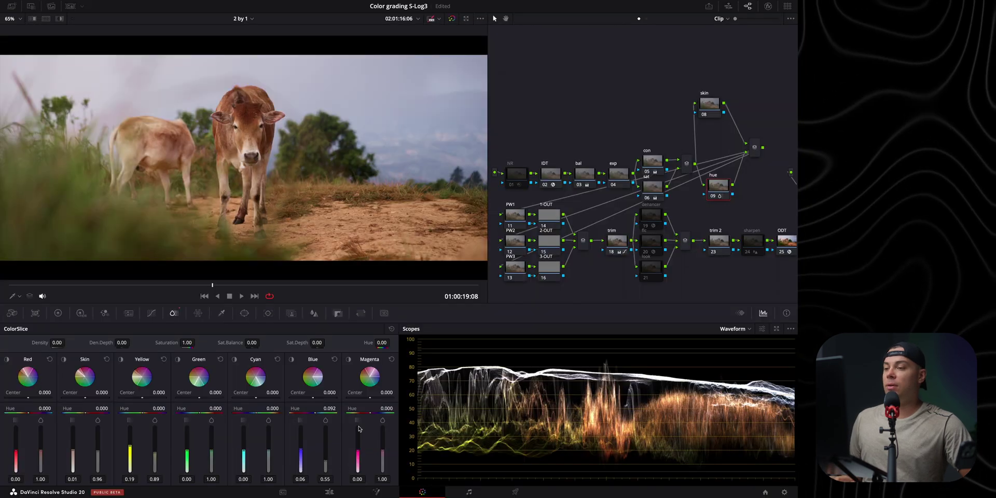
Step: Save the project
left_click(514, 214)
left_click(514, 252)
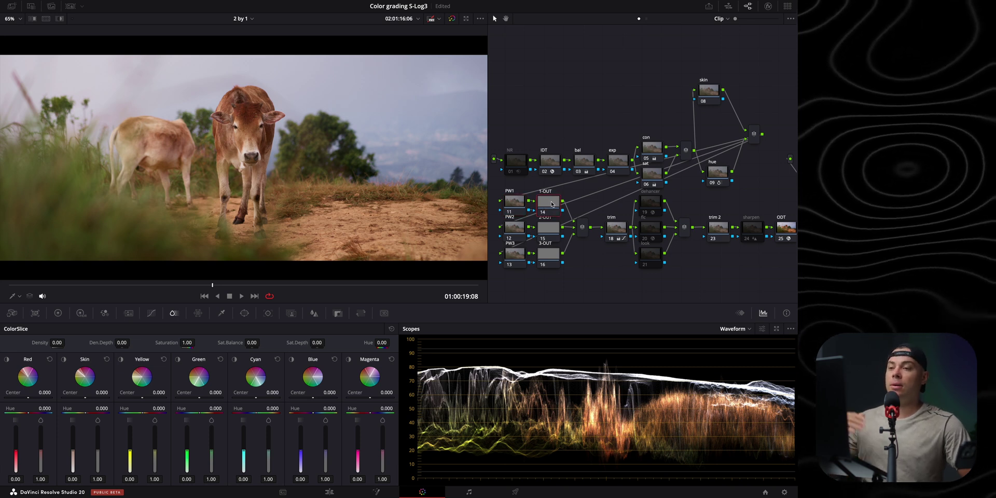
key("ctrl+s")
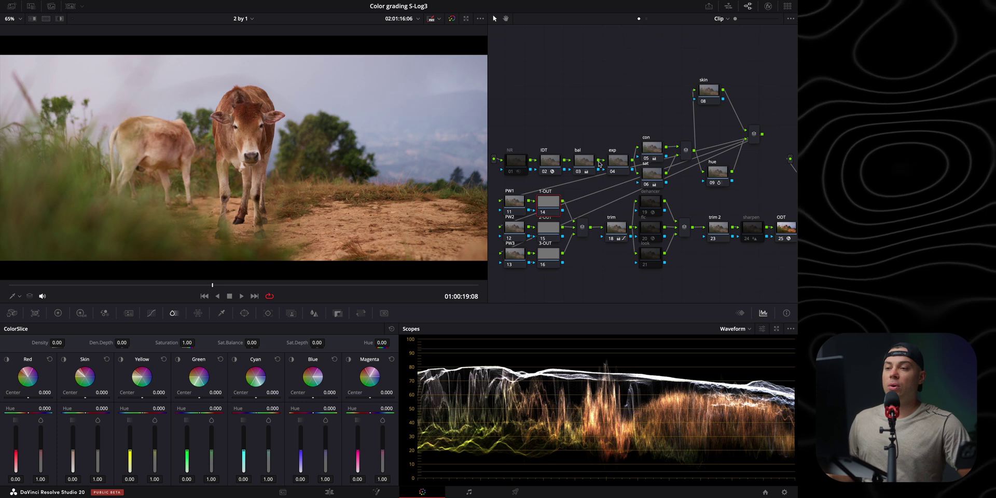
Step: On the PW1 node, bypass the grades, create a Better-quality AI Magic Mask on the front cow, and track it through the clip
left_click(511, 204)
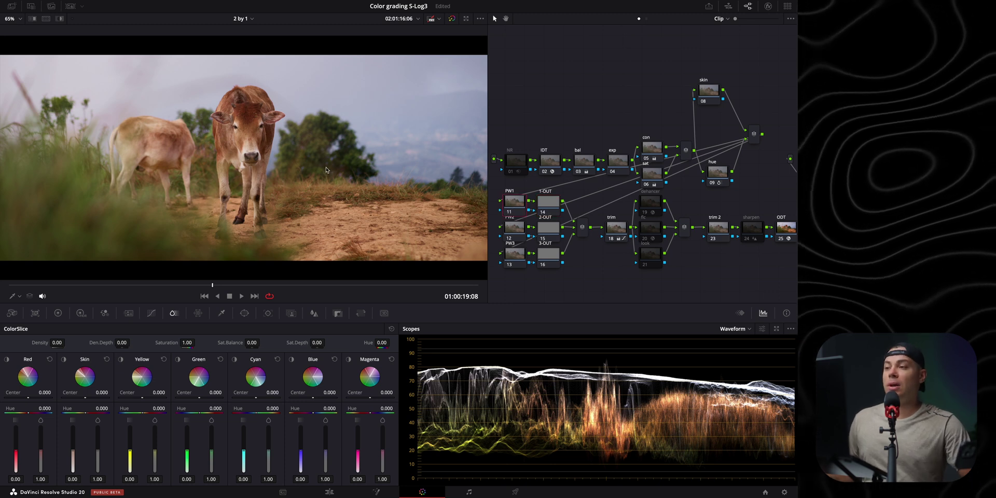
left_click(291, 313)
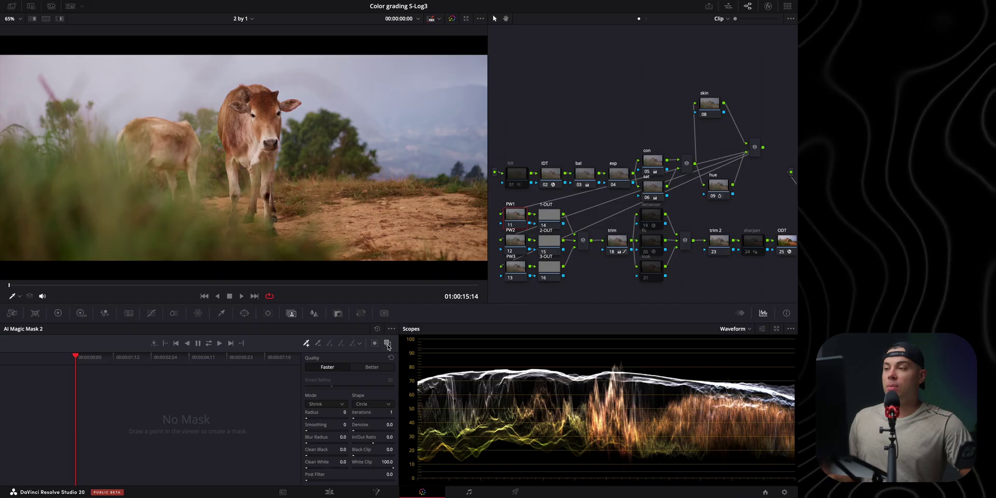
key("shift+d")
left_click(372, 367)
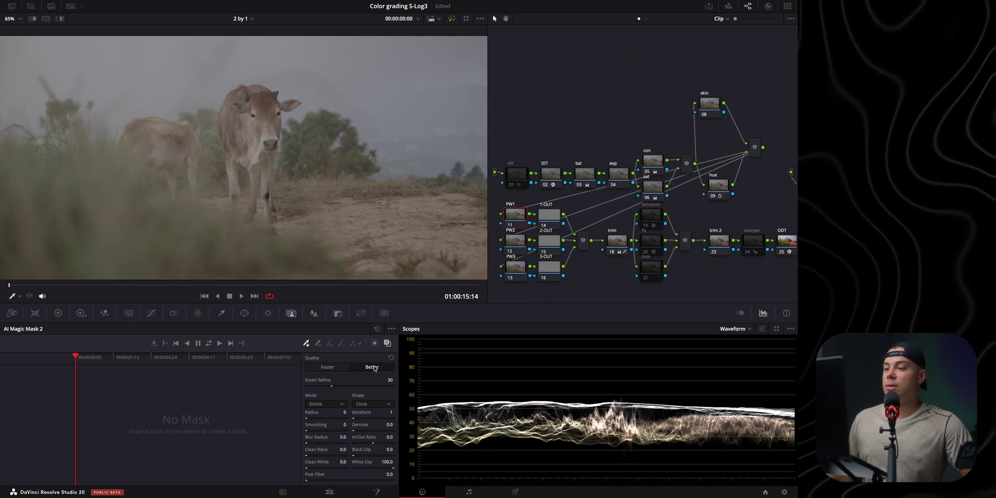
left_click(267, 117)
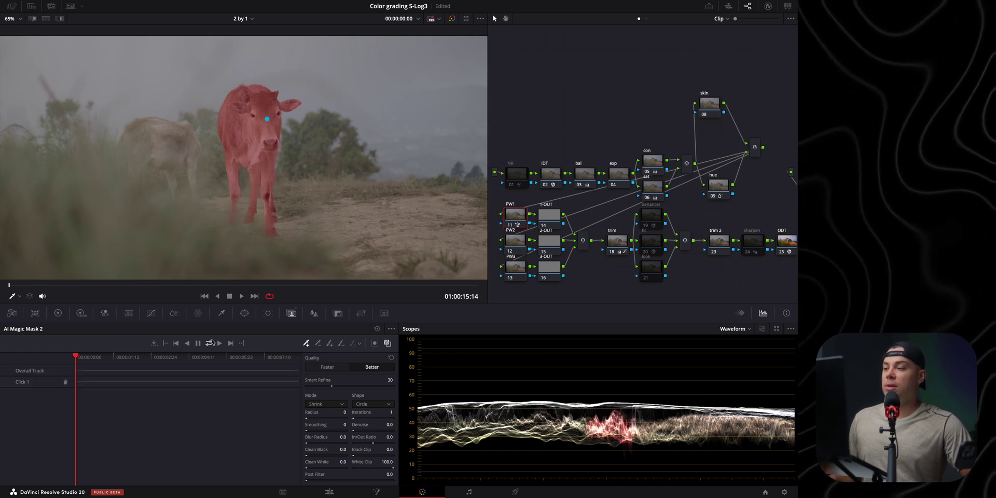
left_click(210, 343)
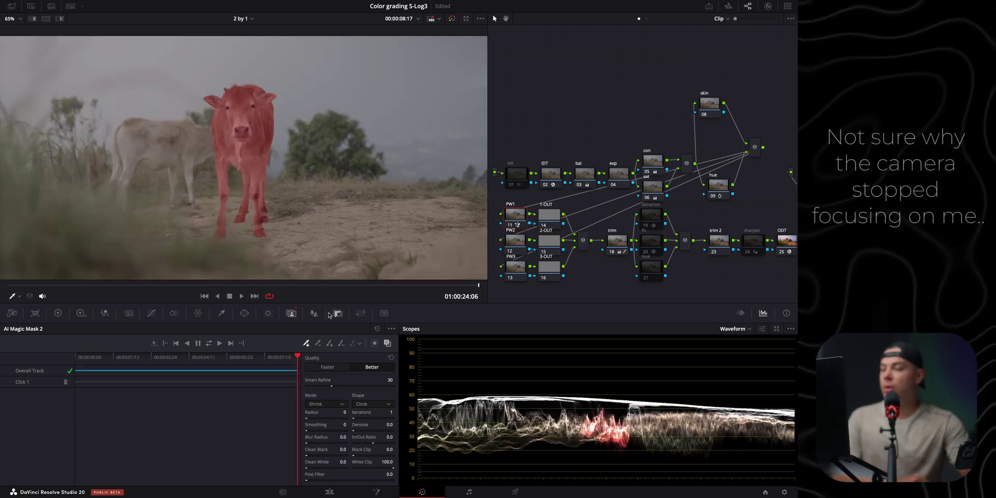
Step: Check the cow mask across the clip and refine it with Blur Radius 13.9, Denoise 13.3, Post Filter 13.4 and Clean Black 8.5
left_click_drag(299, 286, 70, 285)
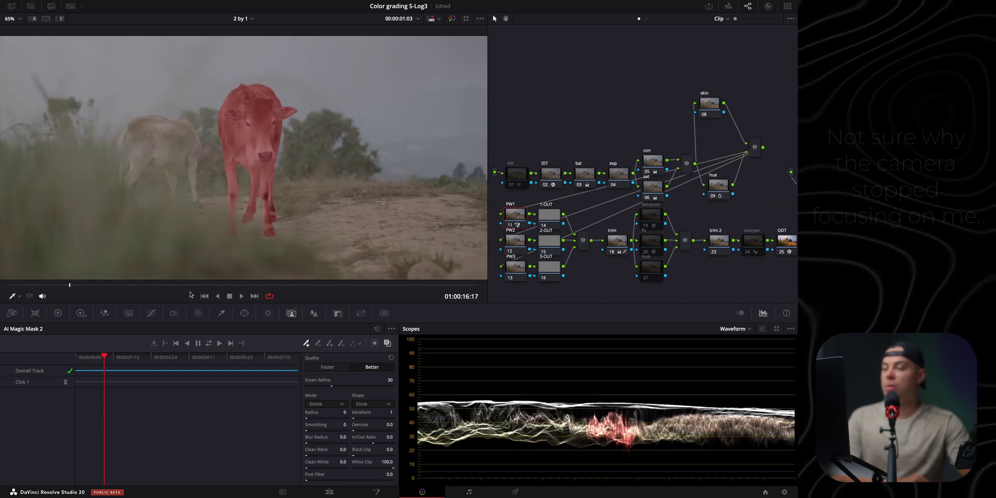
left_click(292, 285)
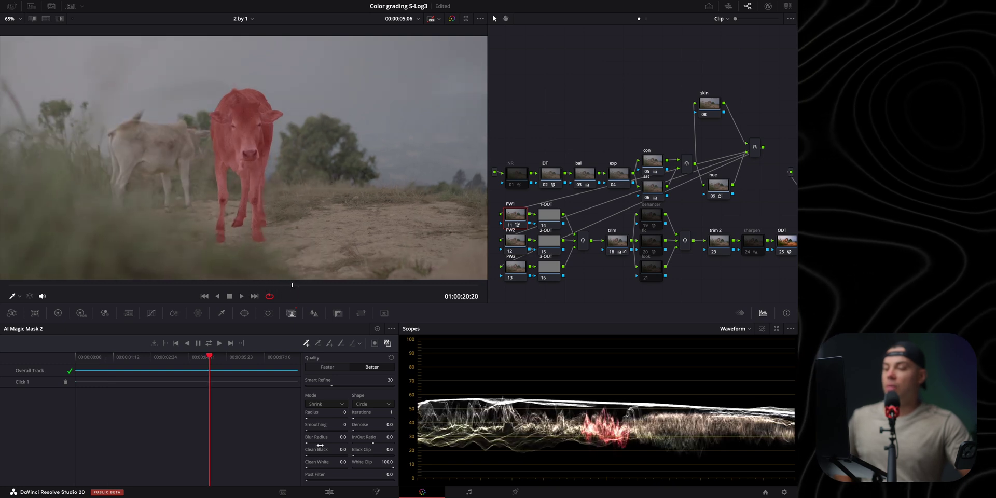
left_click_drag(342, 440, 424, 430)
left_click_drag(312, 481, 366, 483)
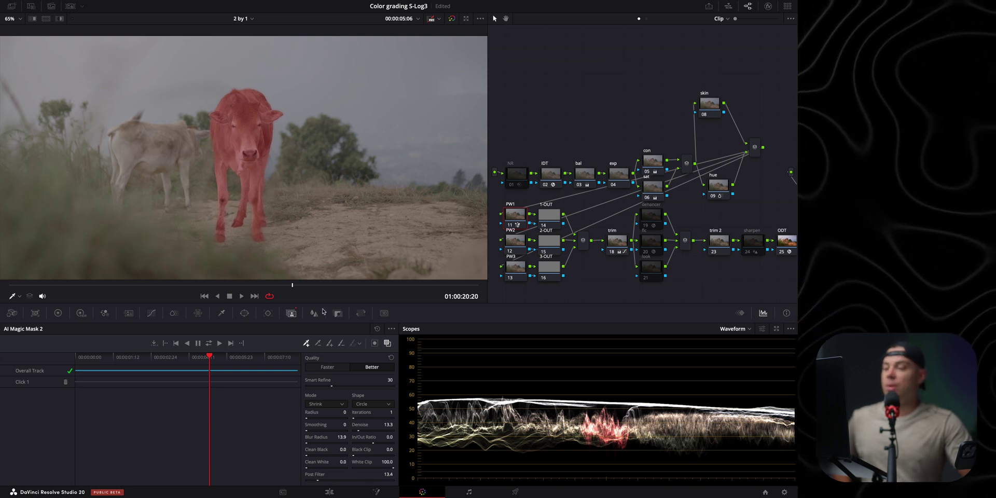
left_click_drag(319, 459, 343, 453)
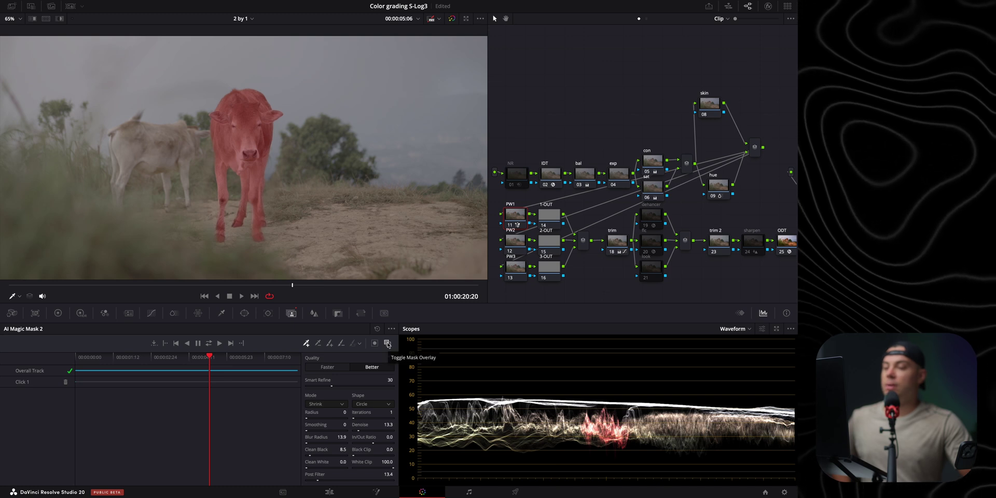
Step: Hide the cow mask overlay, set the Global HDR exposure on PW1 to 0.10, and check the result near the clip's end
left_click(387, 344)
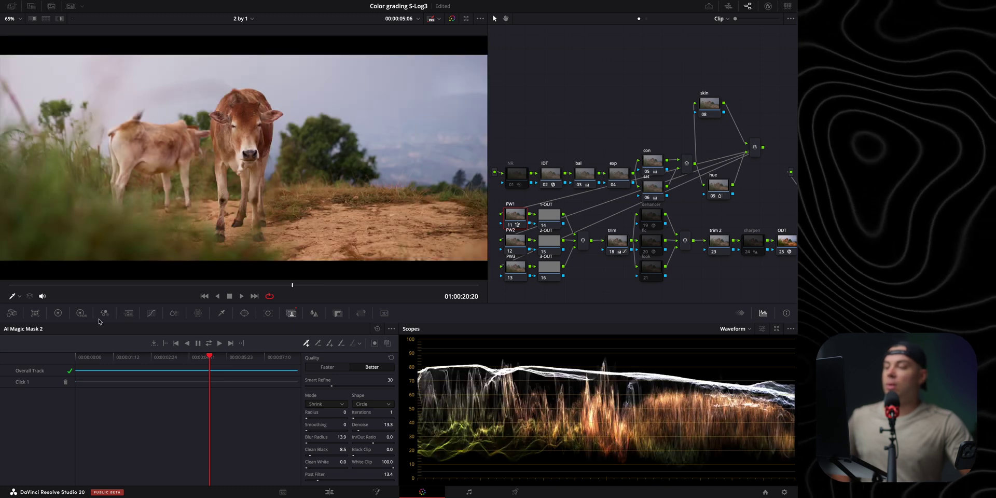
left_click(80, 313)
left_click_drag(333, 445, 355, 446)
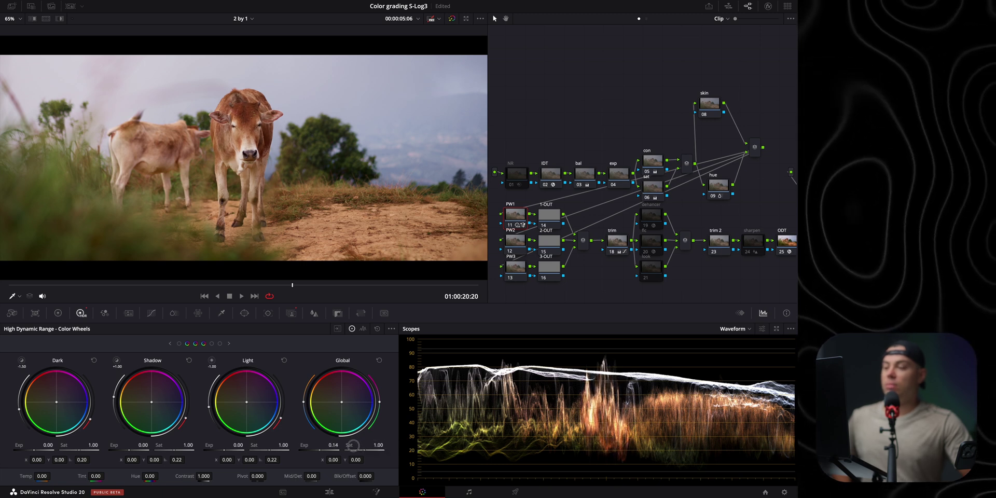
left_click_drag(312, 286, 433, 287)
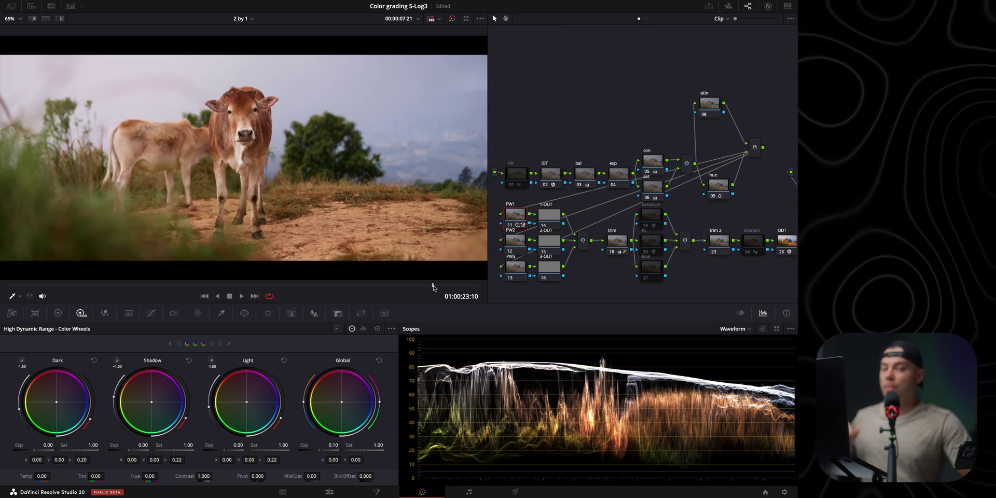
Step: Darken the area outside the cow by setting the Global HDR exposure on the 1-OUT node to -0.12
left_click(558, 218)
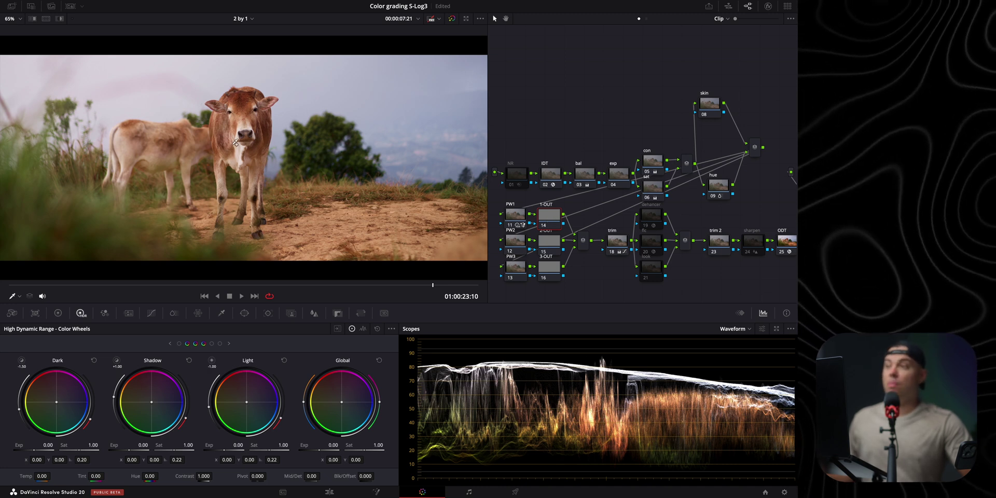
mouse_move(335, 445)
left_mouse_down()
mouse_move(310, 444)
mouse_move(335, 448)
left_mouse_up()
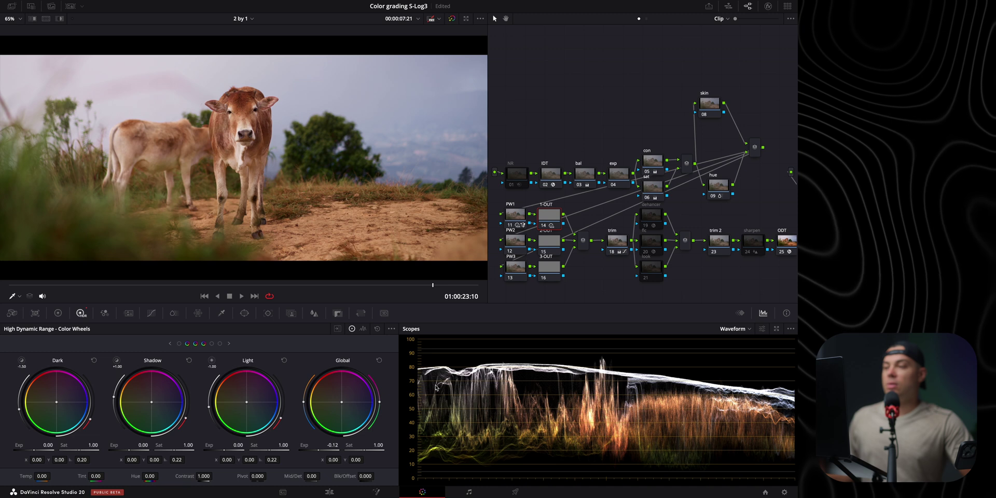
Step: Compare the cow with the PW1 grade off and on, both at full frame and in close-up
left_click(511, 226)
left_click(510, 226)
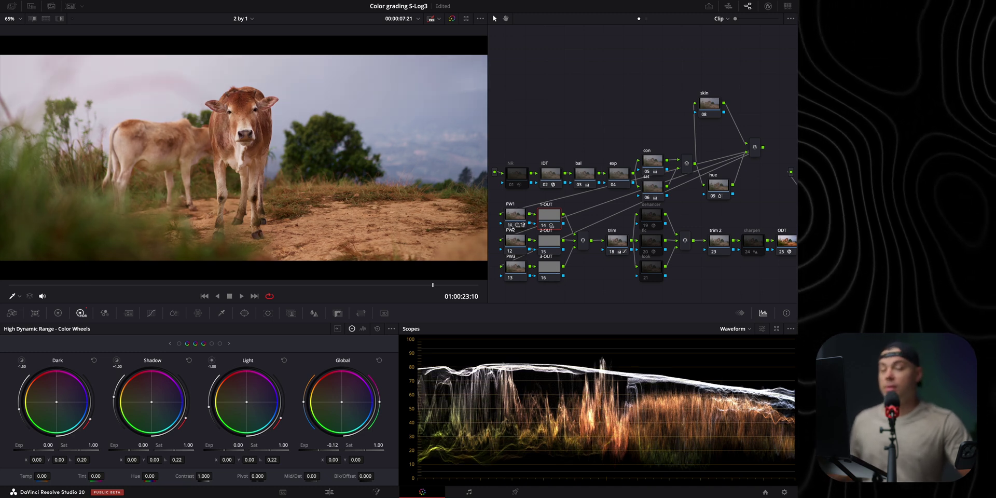
scroll(235, 113, "up", 5)
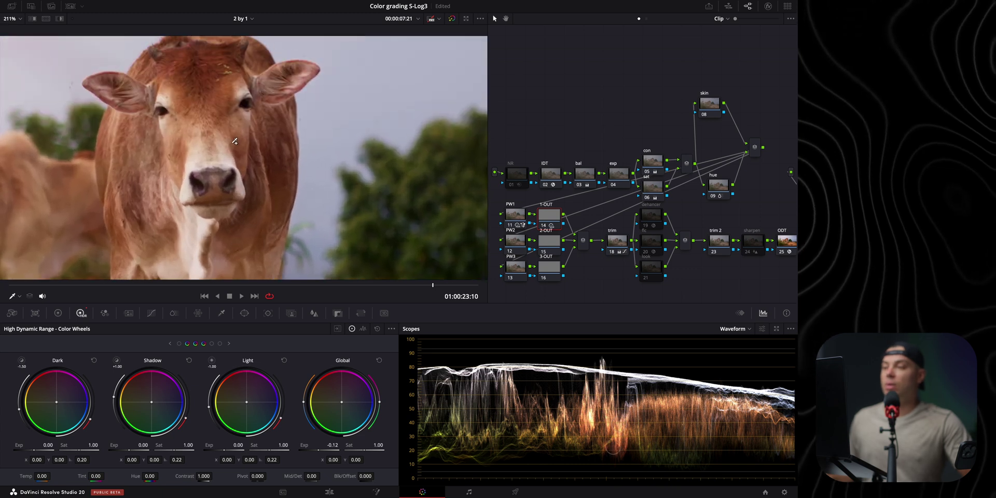
left_click(511, 227)
left_click(511, 227)
left_click(512, 227)
left_click(511, 227)
key("shift+z")
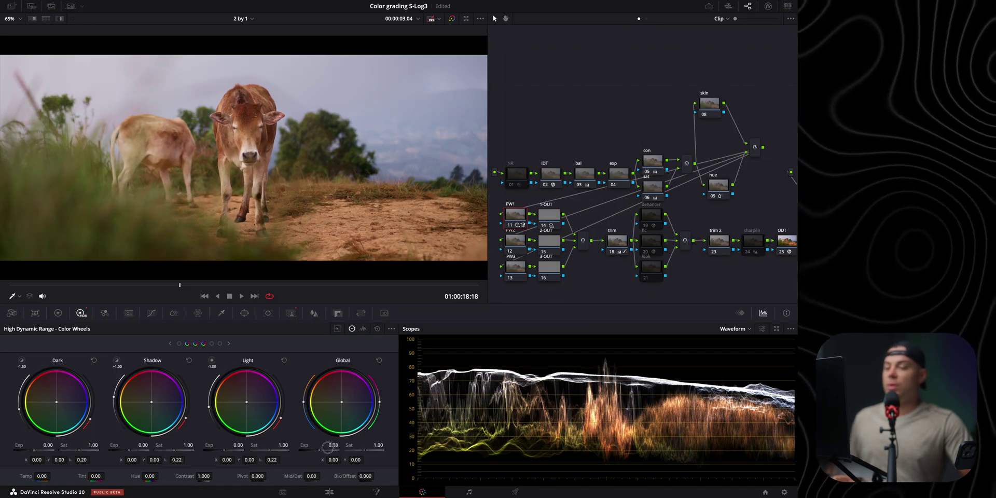
Step: Set the Global HDR exposure on PW1 to 0.07 and compare the grade off and on at different frames
left_click_drag(325, 448, 330, 445)
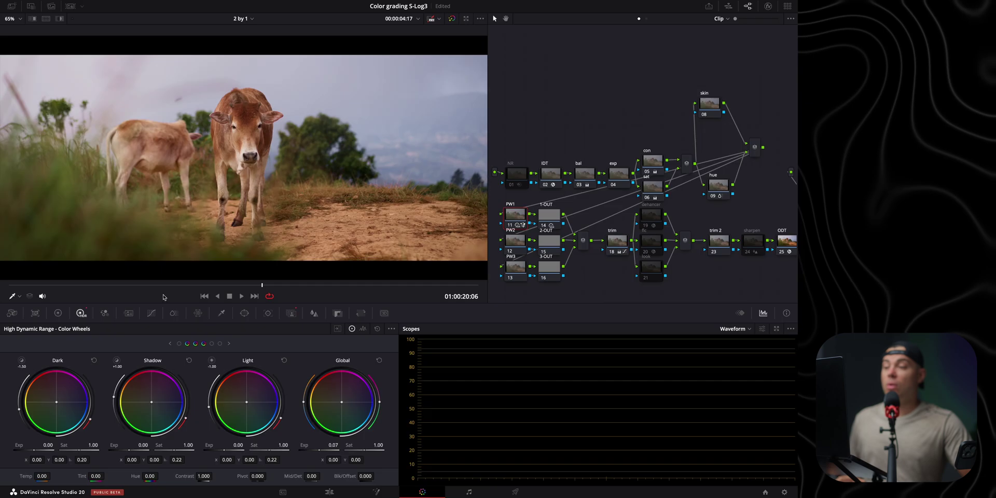
key("ctrl+d")
key("ctrl+d")
key("ctrl+d")
key("ctrl+d")
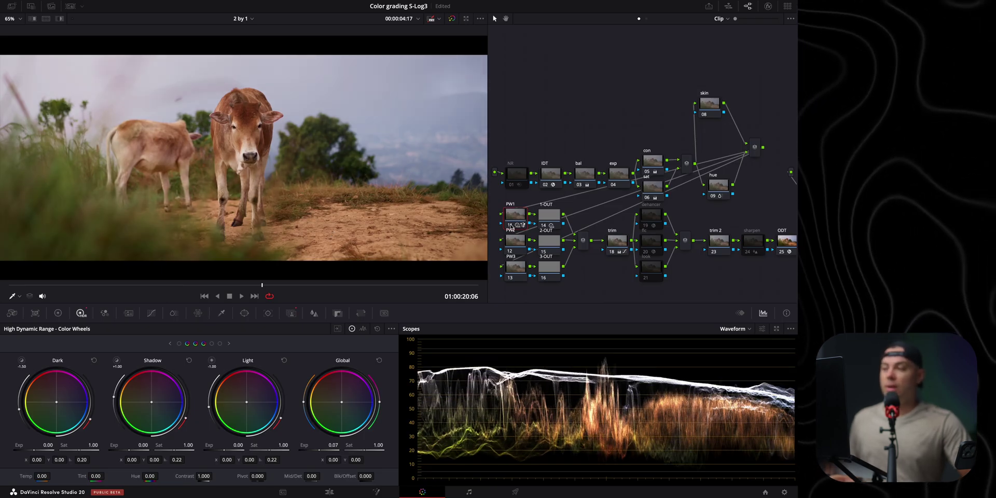
left_click(412, 286)
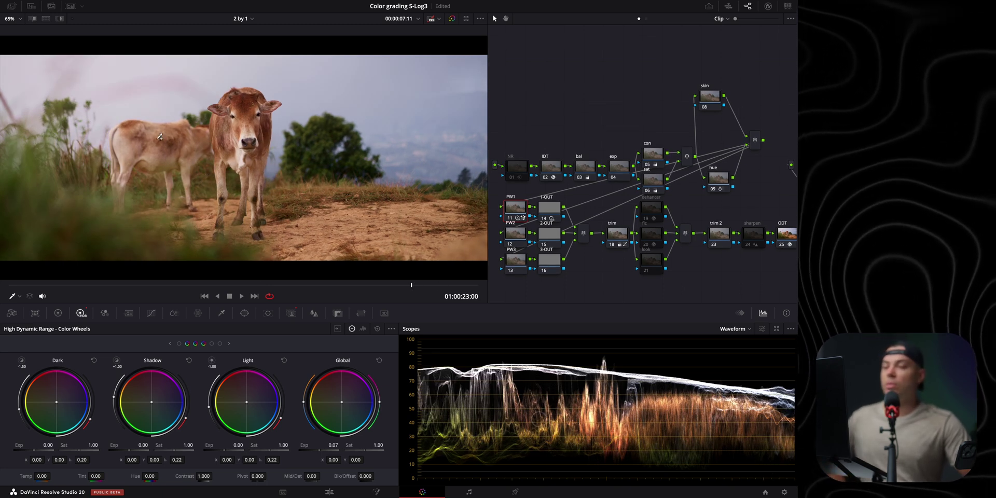
Step: On the trim node's custom curves, lower the white endpoint of the luminance curve slightly and adjust its spline handle
left_click(617, 236)
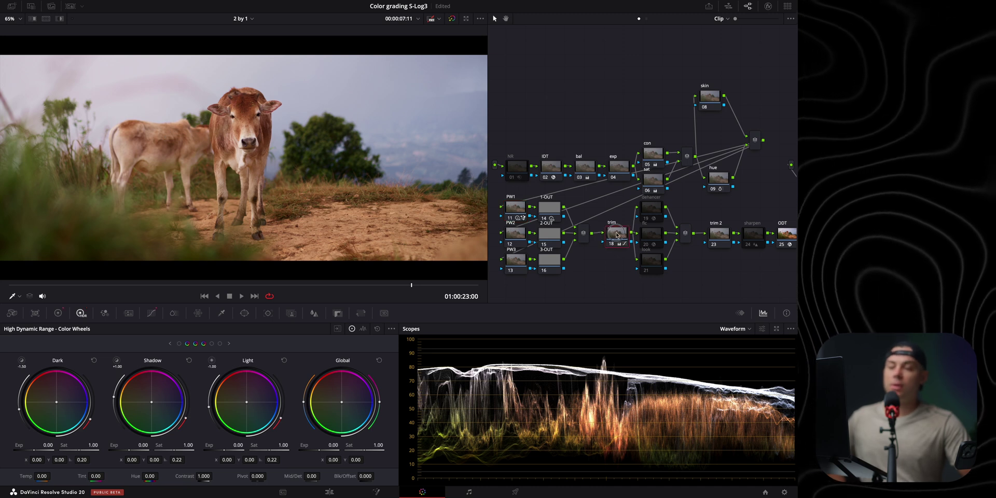
left_click_drag(618, 242, 619, 242)
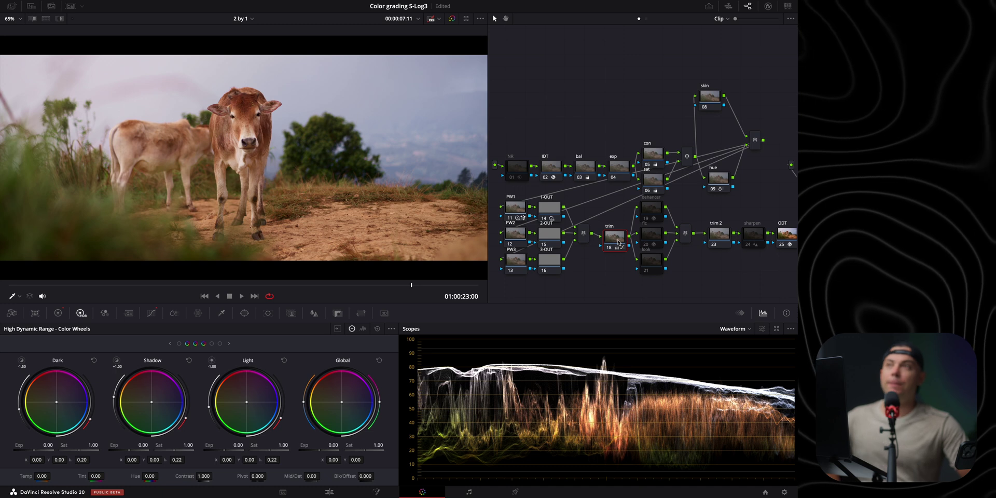
left_click(151, 313)
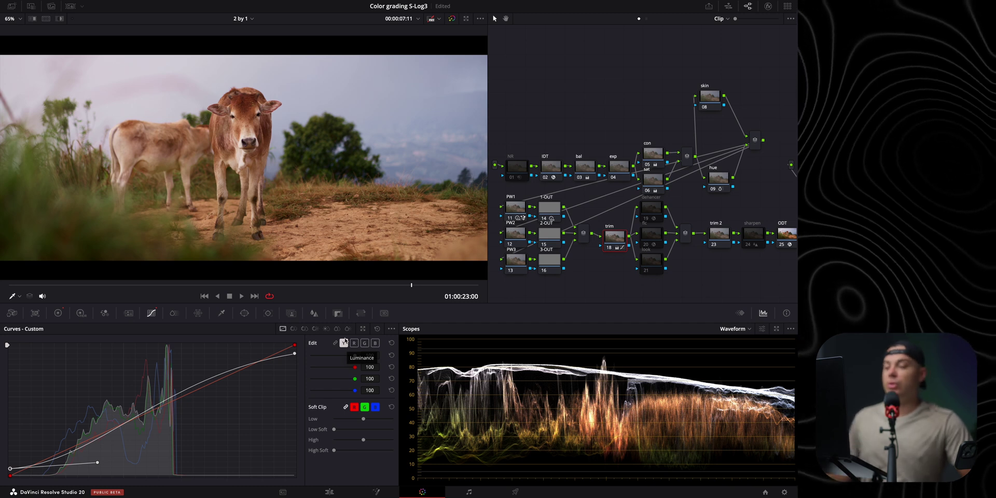
left_click(392, 328)
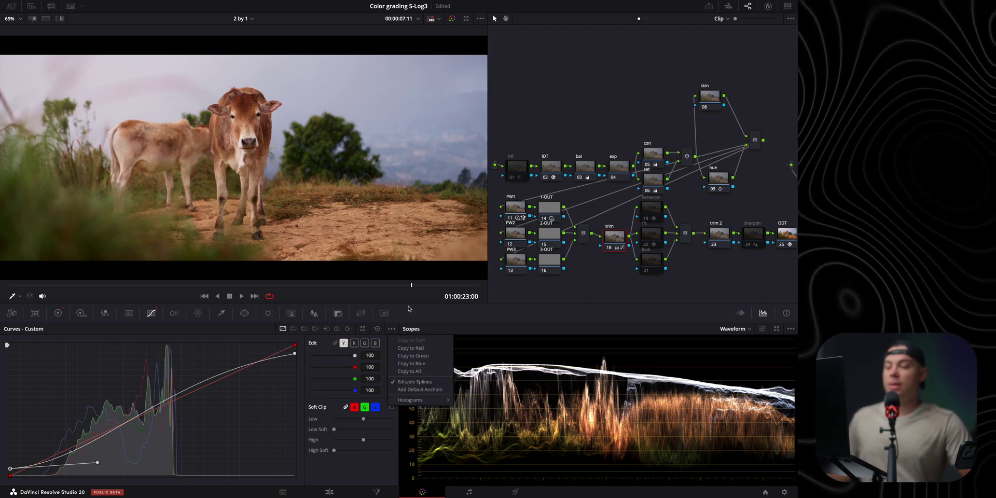
left_click(295, 355)
left_click_drag(294, 356, 306, 359)
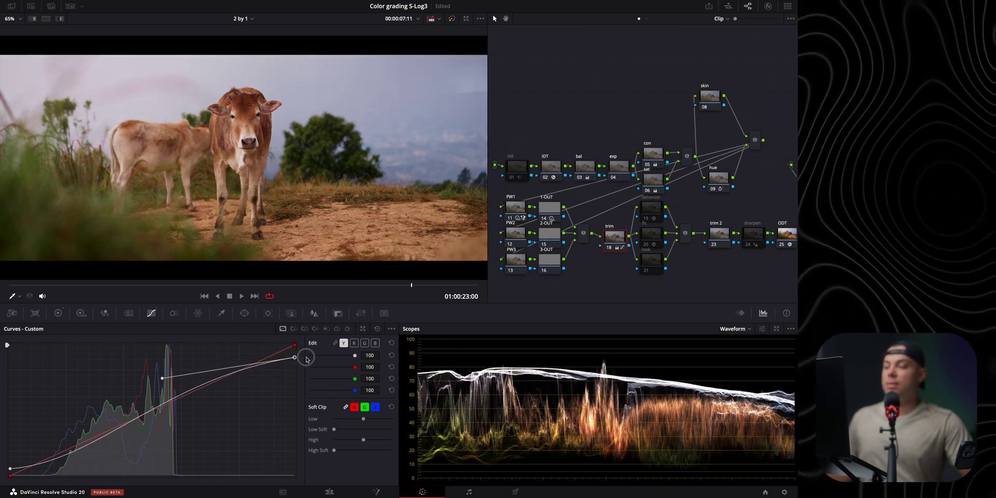
left_click_drag(163, 379, 156, 380)
Step: Lower the luminance curve's black endpoint slightly with its handle, and raise the white endpoint to balance the contrast
left_click(10, 471)
left_click_drag(8, 476, 2, 473)
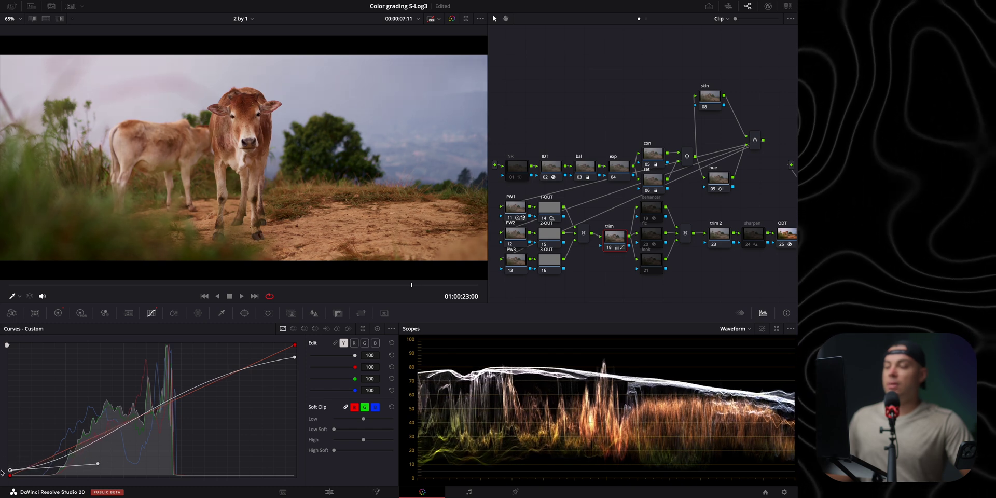
left_click_drag(97, 466, 100, 464)
left_click_drag(295, 362, 299, 356)
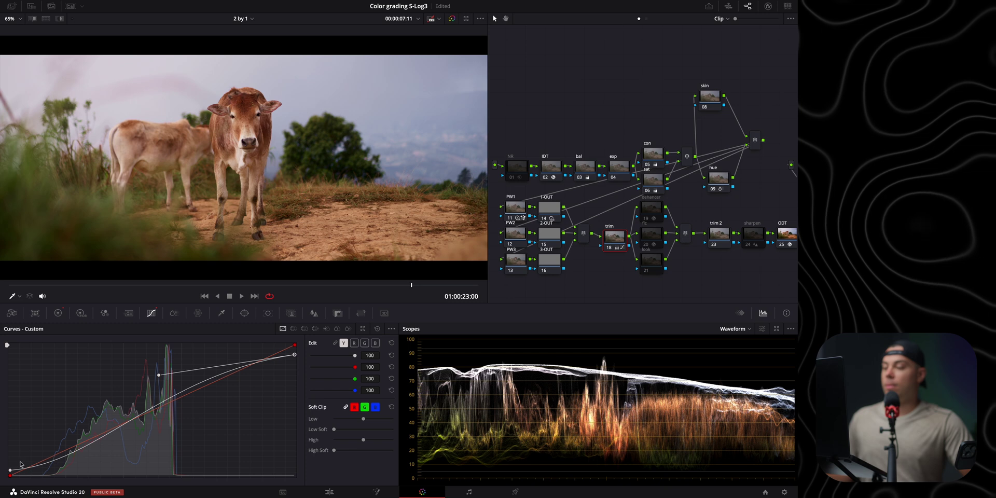
left_click_drag(10, 471, 9, 474)
left_click_drag(102, 468, 101, 468)
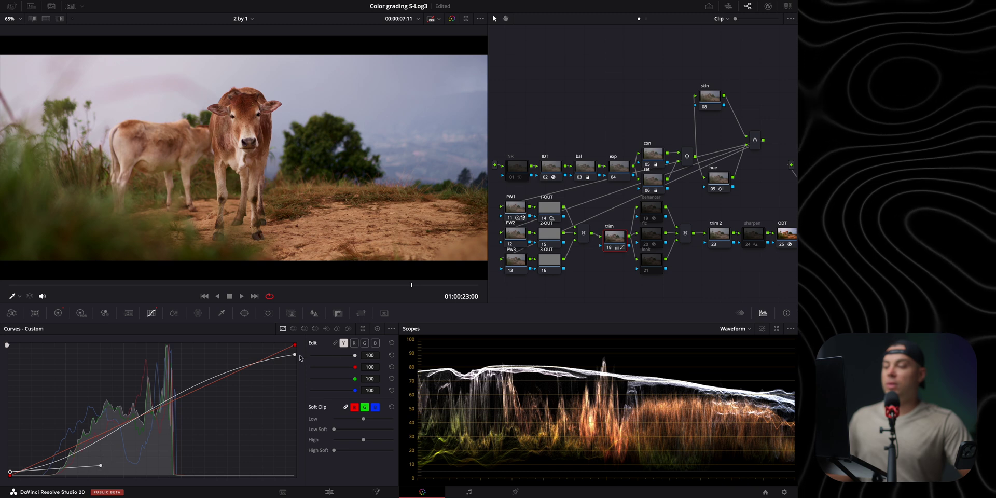
left_click_drag(294, 357, 298, 353)
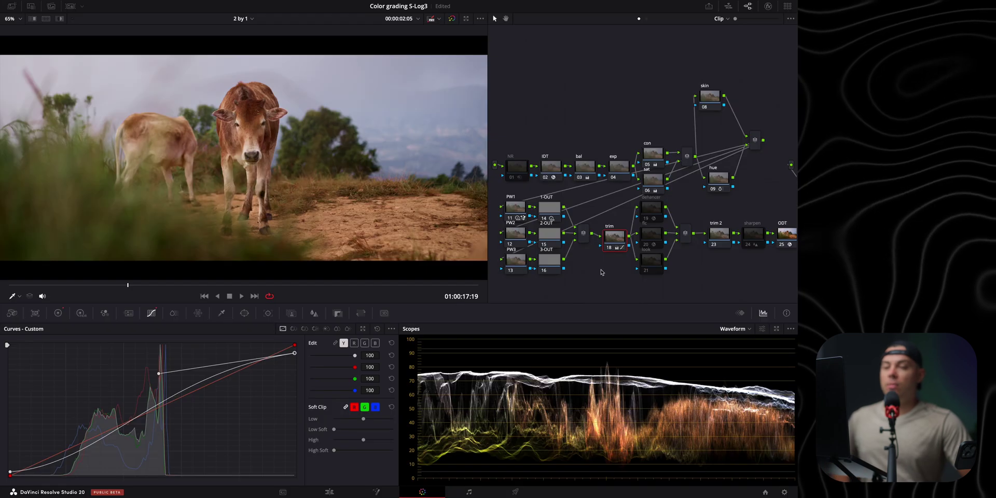
Step: Enable the dehancer node, go to 01:00:22:23 in the clip, and open the Dehancer Pro settings
left_click_drag(602, 272, 559, 267)
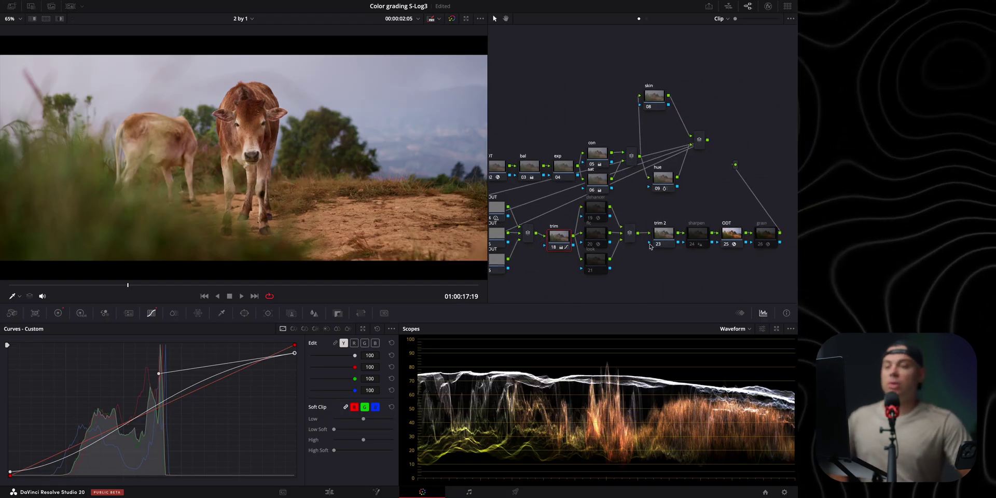
left_click(595, 220)
left_click(595, 217)
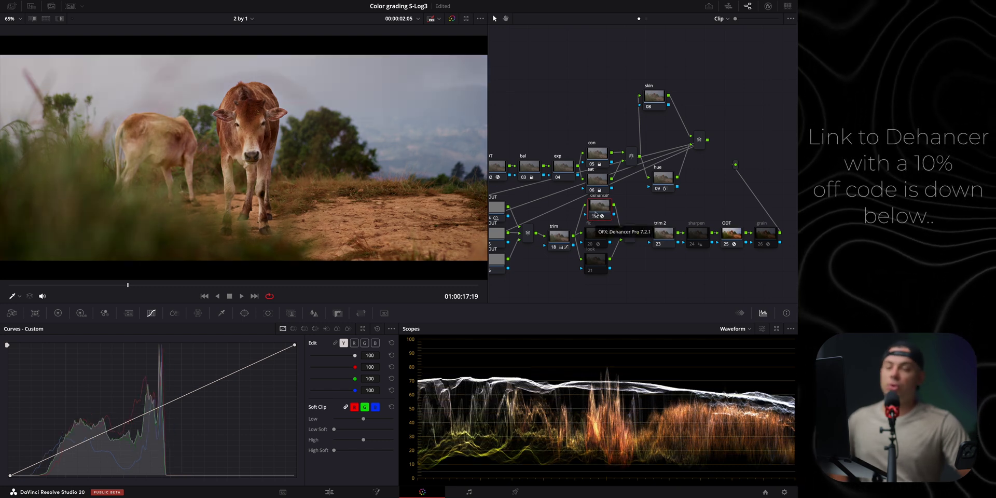
left_click_drag(189, 289, 407, 287)
left_click(768, 6)
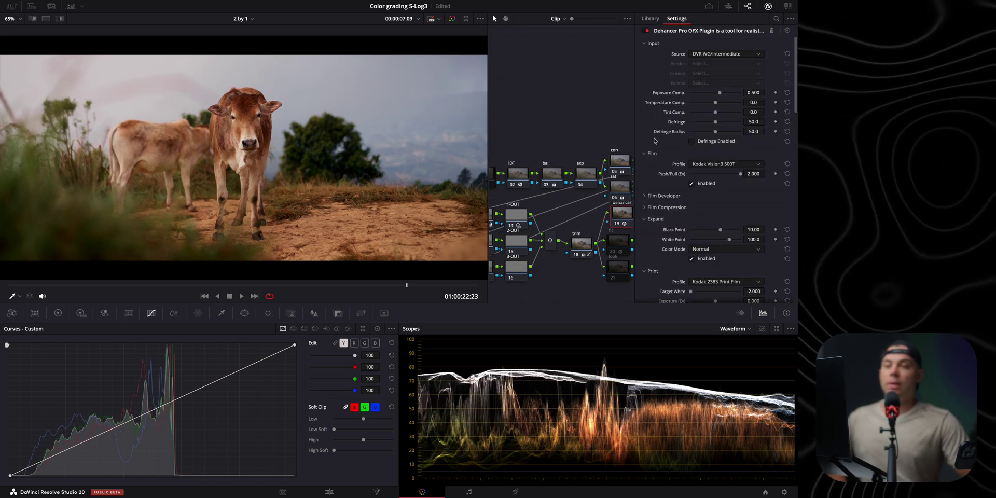
Step: Set the Dehancer film profile to Kodak Vision3 250D with a Push/Pull of -0.5
left_click(709, 166)
left_click(721, 245)
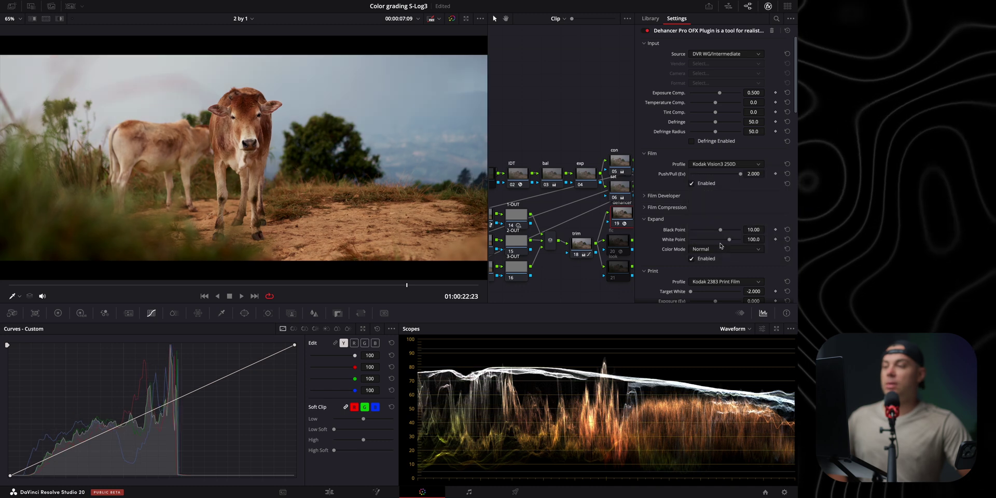
left_click_drag(741, 173, 719, 174)
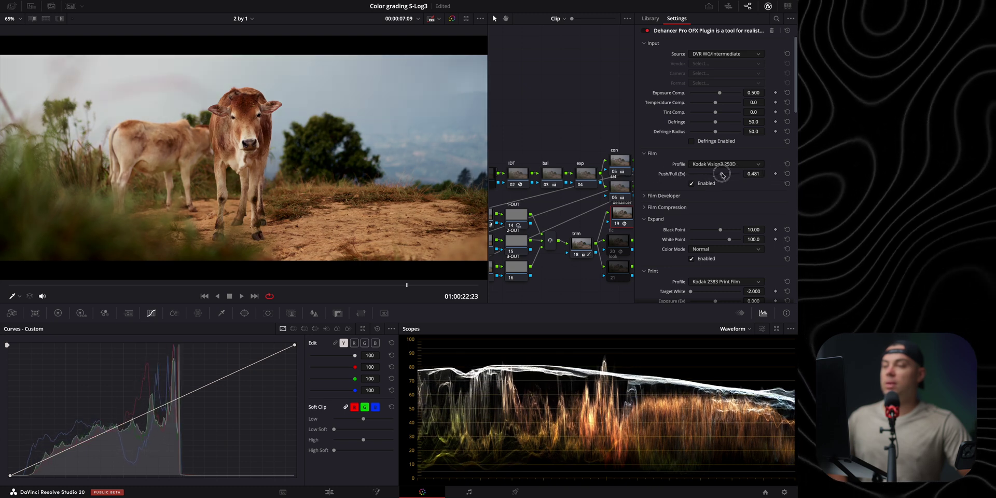
left_click(758, 175)
type("-0.5")
key("Return")
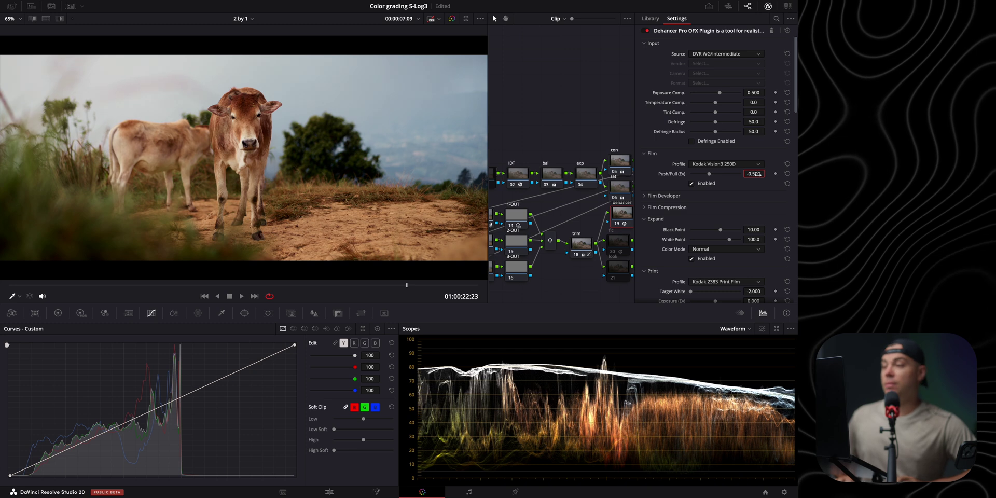
Step: Set Dehancer's Expand Black Point to 13.06 and adjust the Target White of the Kodak 2383 print
left_click_drag(721, 232, 723, 233)
scroll(670, 243, "down", 1)
scroll(656, 261, "down", 4)
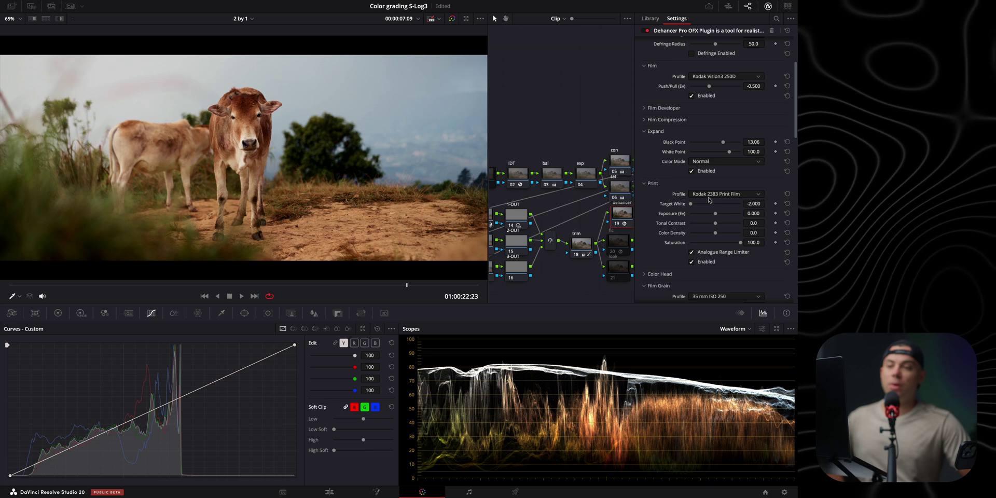
mouse_move(695, 207)
left_mouse_down()
mouse_move(766, 206)
mouse_move(669, 204)
mouse_move(695, 204)
left_mouse_up()
double_click(756, 204)
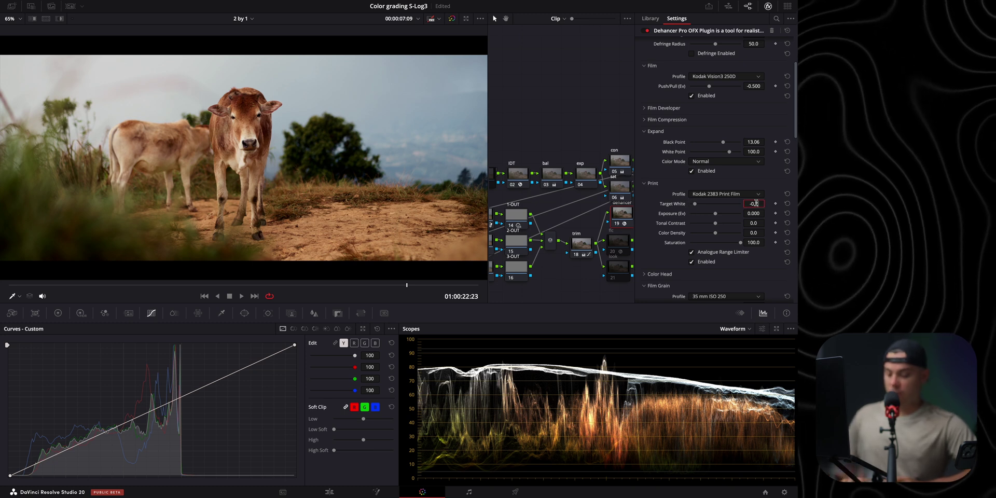
Step: Preview the Dehancer look at a Total Impact of 100, and return it to 30
scroll(691, 155, "down", 10)
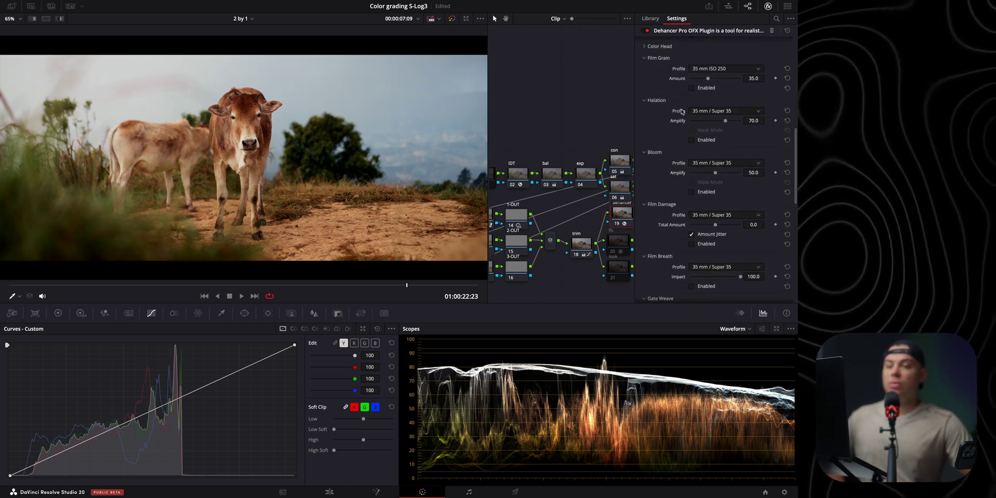
scroll(685, 124, "down", 8)
scroll(691, 113, "down", 8)
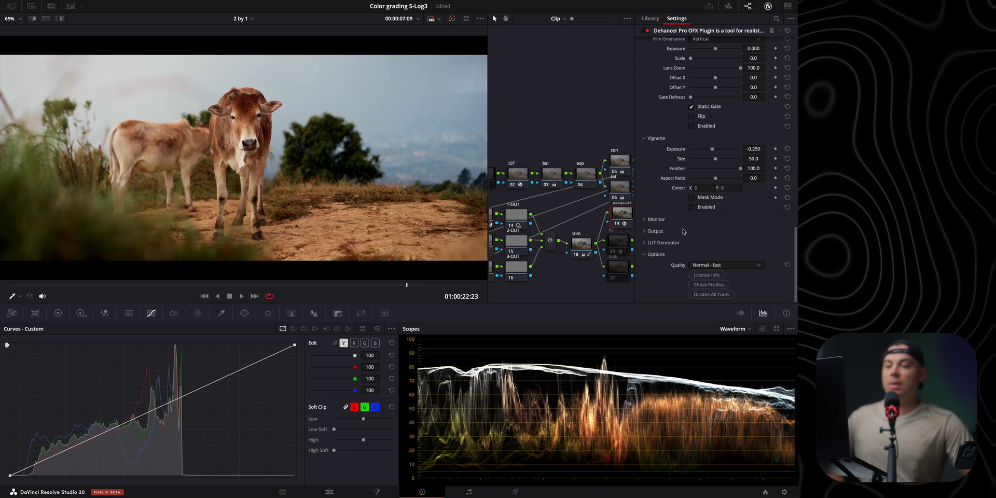
left_click_drag(705, 242, 767, 243)
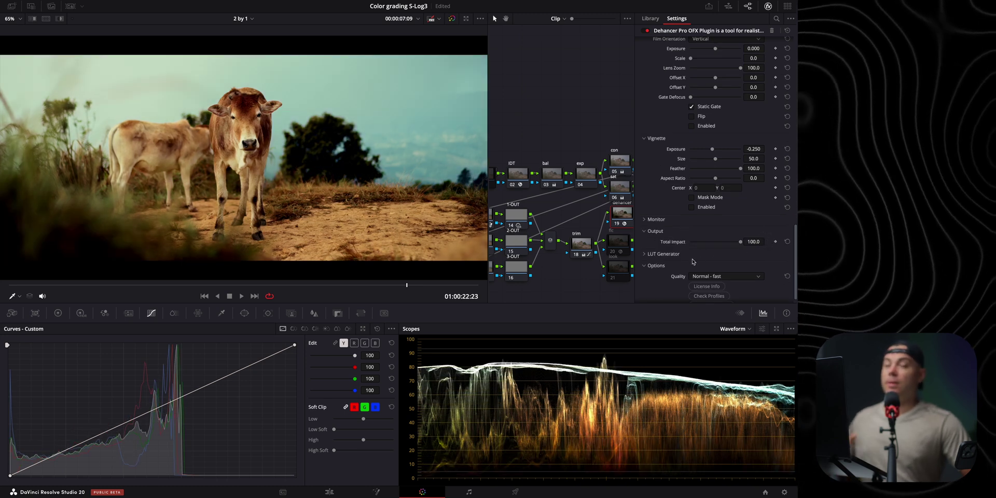
left_click(754, 242)
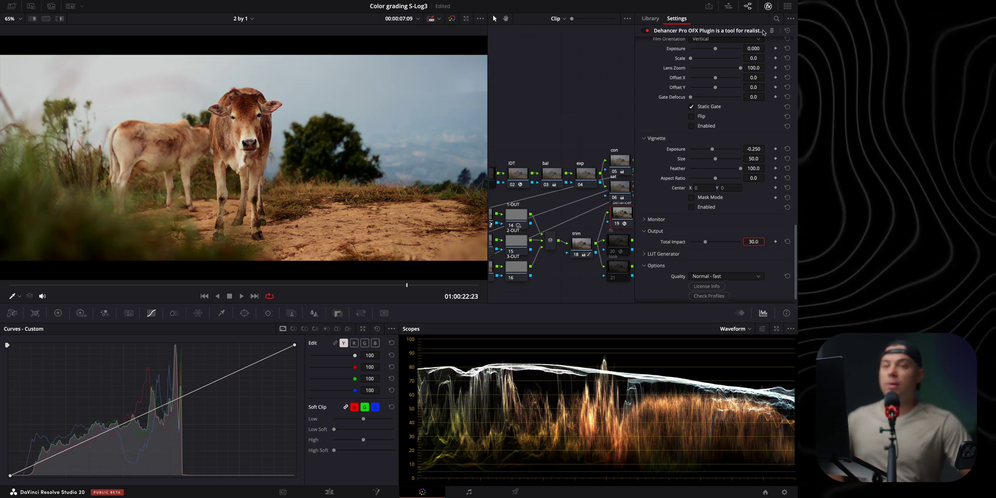
Step: Close the Dehancer settings and compare the image with the dehancer node off and on
left_click(769, 7)
left_click(650, 223)
left_click(650, 224)
left_click(649, 223)
left_click(650, 224)
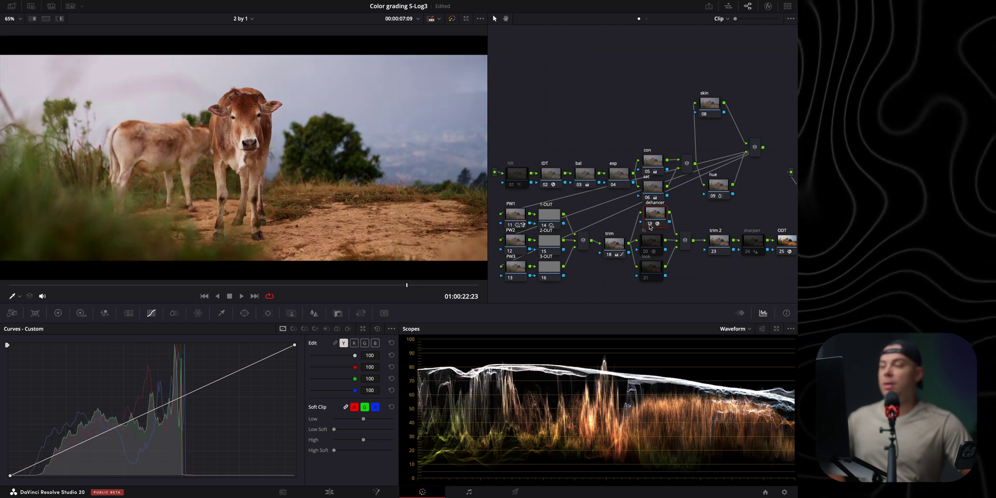
Step: Move node 20 slightly down, away from the dehancer node, and enable it
left_click(653, 242)
mouse_move(653, 242)
left_mouse_down()
mouse_move(653, 266)
mouse_move(653, 246)
left_mouse_up()
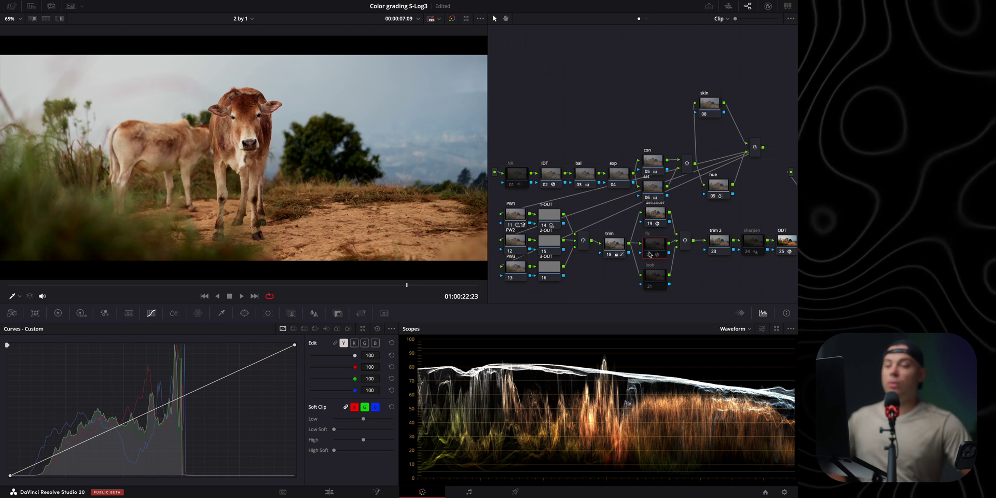
left_click(649, 255)
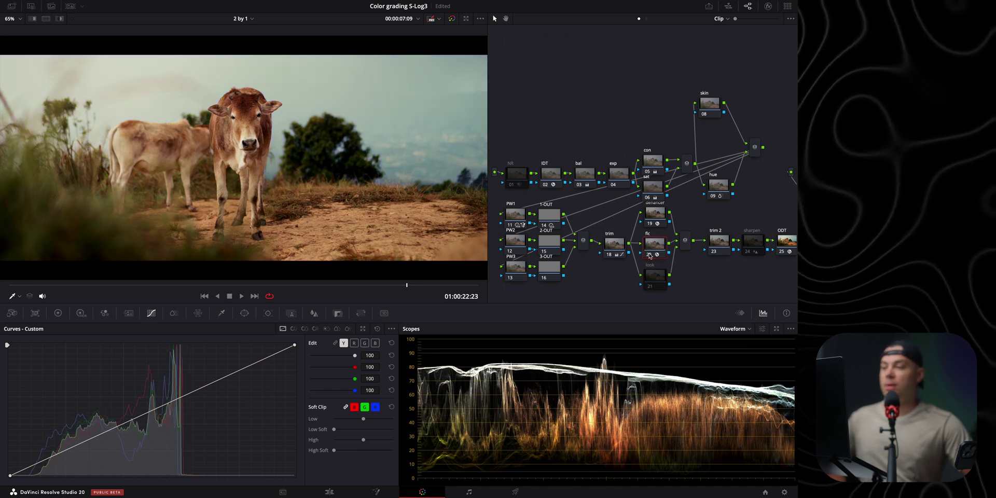
Step: Open the Film Look Creator settings of the flc node and set Film Look Blend to 0.85
left_click(769, 7)
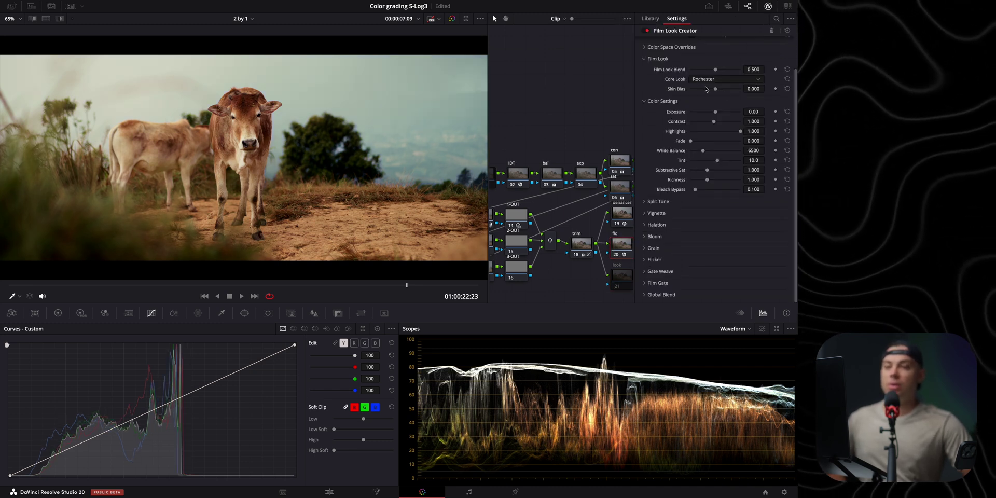
left_click_drag(716, 70, 742, 73)
double_click(754, 69)
key("BackSpace")
type("0.85")
key("Return")
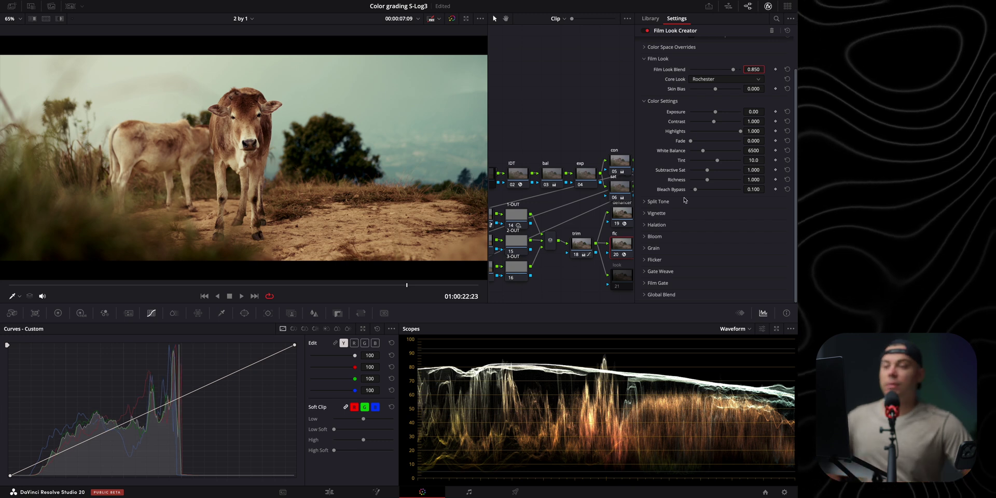
Step: Set Bleach Bypass in the Film Look Creator's color settings to 0.5
mouse_move(696, 190)
left_mouse_down()
mouse_move(743, 199)
mouse_move(676, 204)
mouse_move(700, 198)
left_mouse_up()
left_click(751, 189)
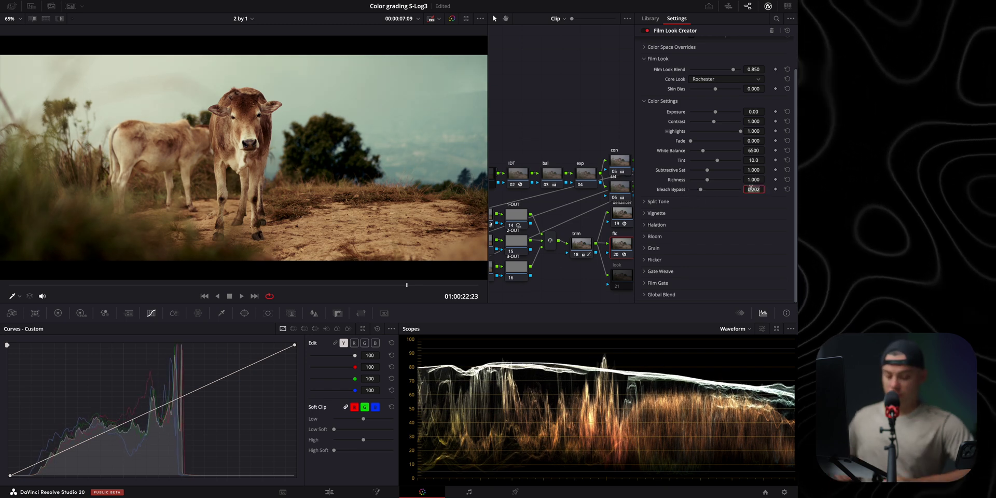
type("0.5")
key("Return")
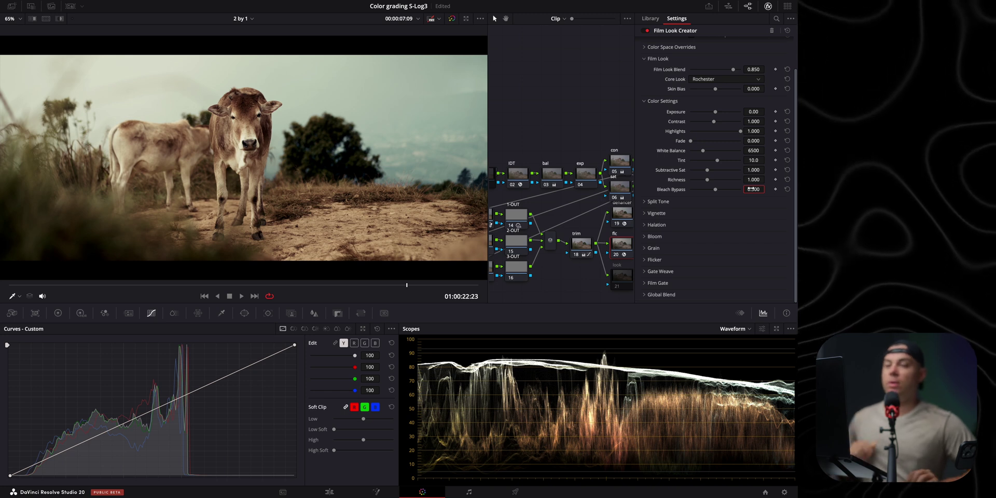
Step: With the Split Tone Amount temporarily raised to 1, set its Hue Angle to 48, and reduce the Amount to 0.3
left_click(668, 203)
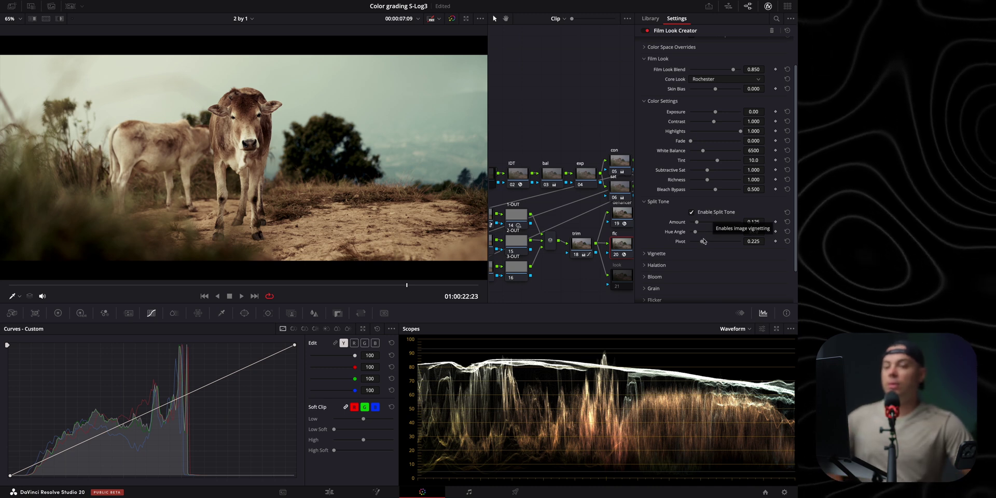
left_click_drag(714, 221, 787, 231)
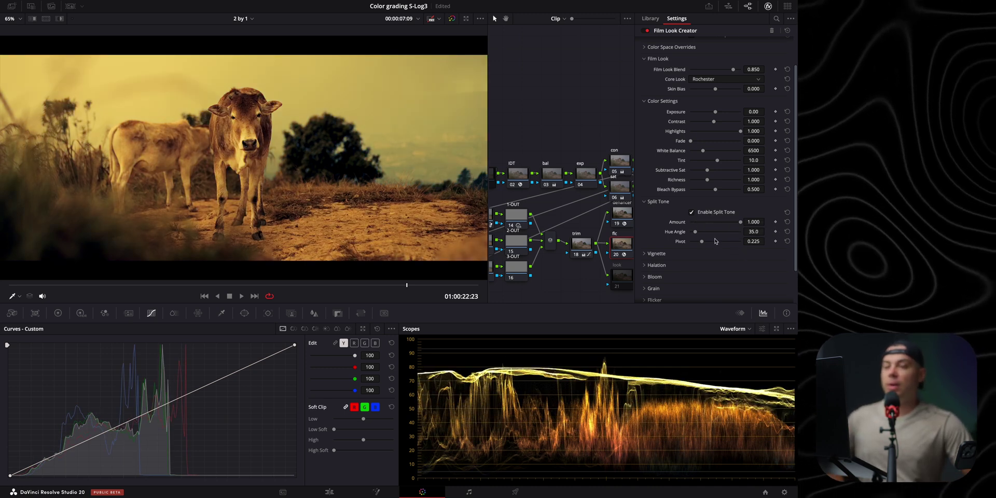
left_click_drag(696, 235, 697, 235)
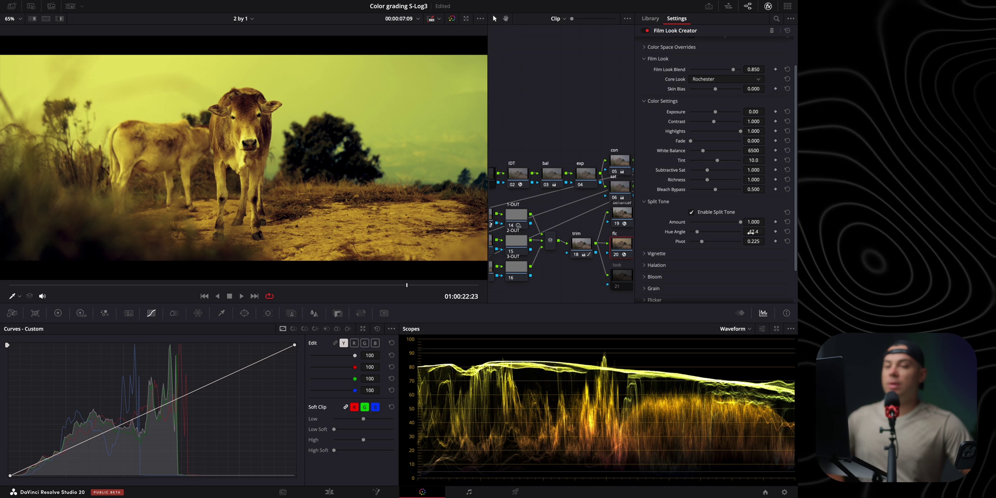
key("Return")
left_click(750, 221)
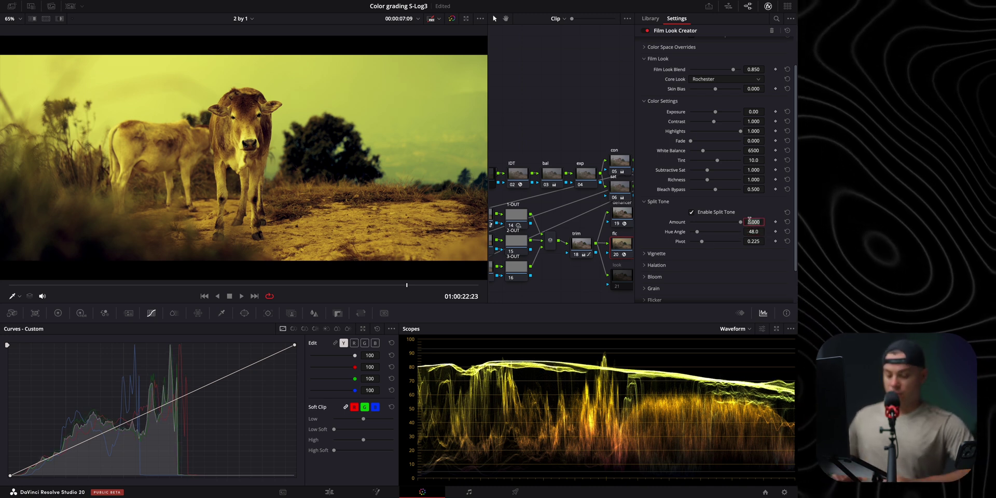
type("0.3")
key("Return")
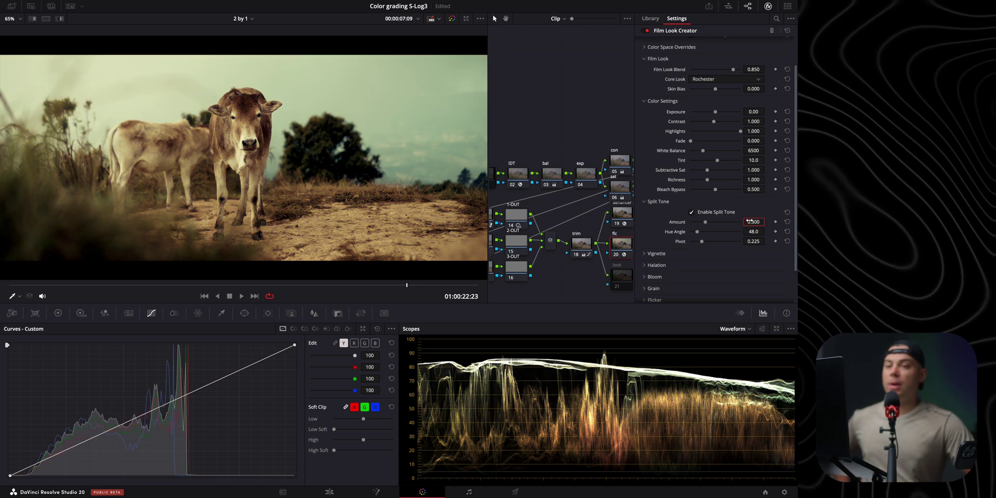
Step: Set the Split Tone Pivot to 0.285
left_click_drag(703, 244, 705, 247)
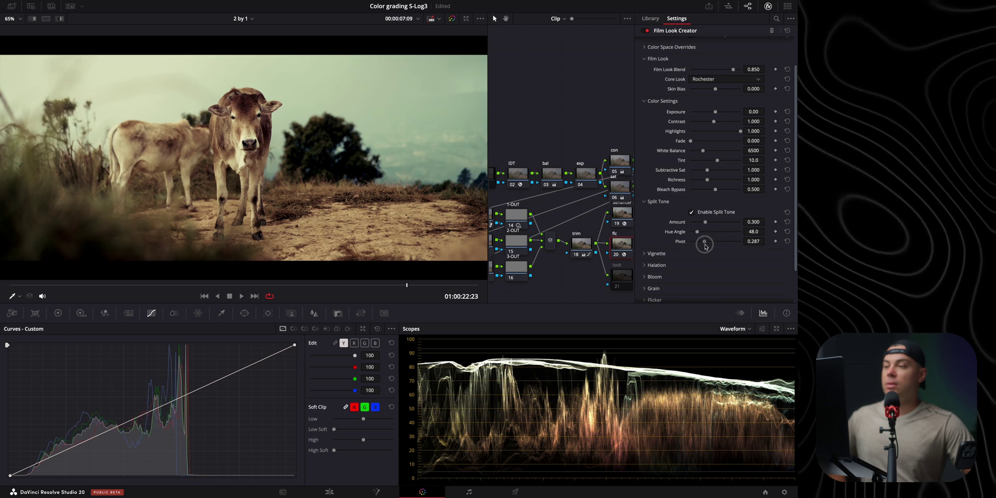
left_click(753, 241)
type("0")
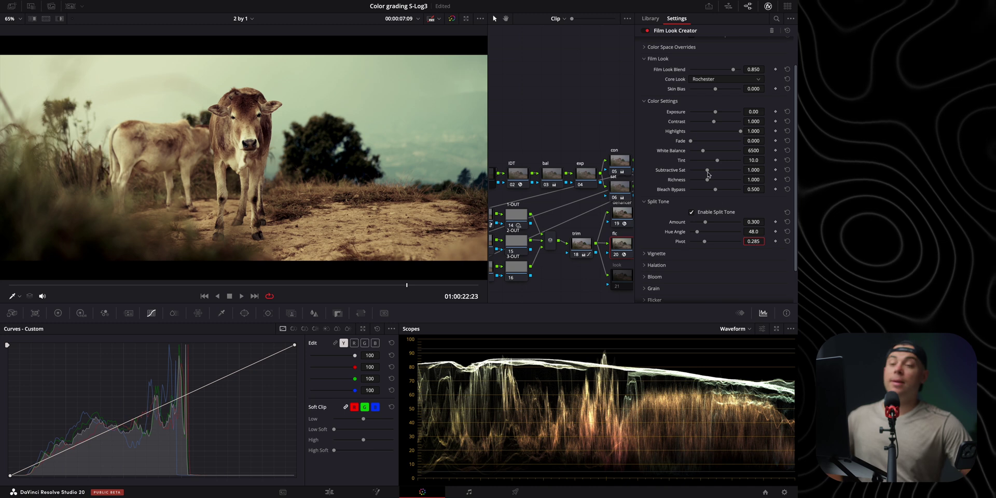
Step: Set the Film Look Creator's Global Blend to 0.55 and close the effect settings
scroll(708, 175, "down", 3)
scroll(700, 258, "down", 1)
mouse_move(738, 296)
left_mouse_down()
mouse_move(678, 296)
mouse_move(752, 295)
mouse_move(677, 299)
mouse_move(761, 292)
mouse_move(670, 310)
mouse_move(690, 299)
mouse_move(729, 303)
mouse_move(721, 300)
left_mouse_up()
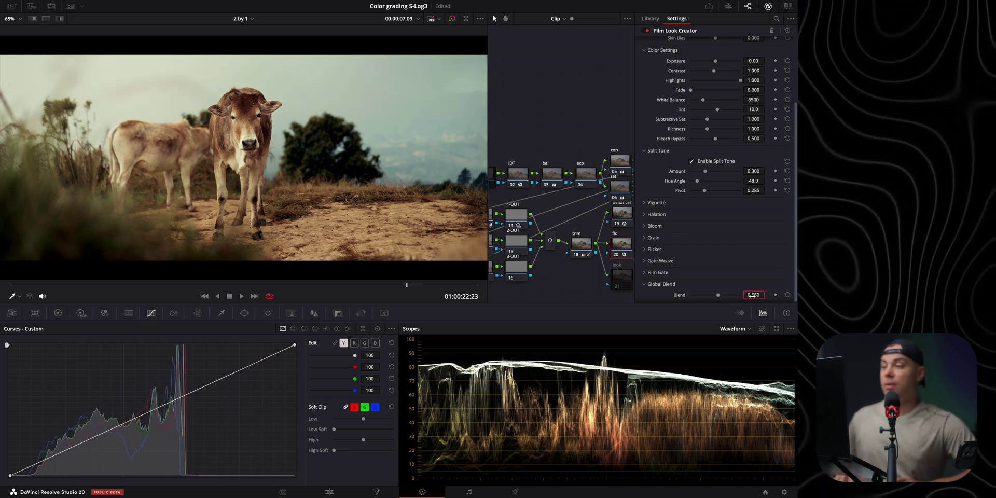
key("shift+7")
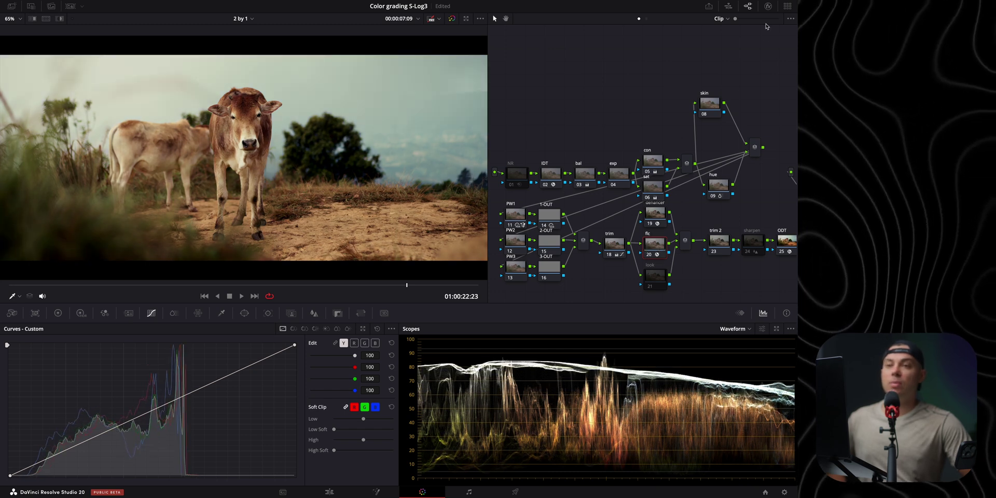
Step: Reopen the Film Look Creator settings and set Film Look Blend to 0.6 after previewing it at 1
left_click(768, 7)
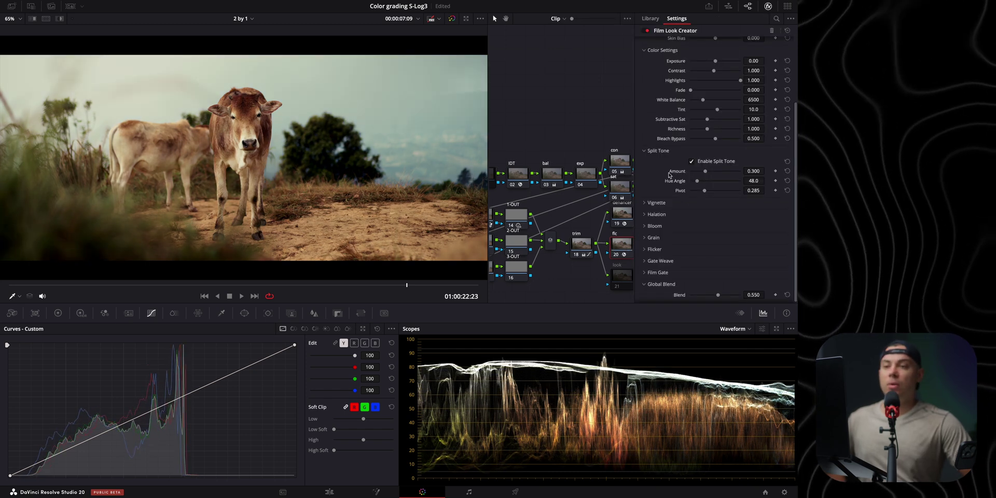
mouse_move(735, 98)
left_mouse_down()
mouse_move(712, 100)
mouse_move(750, 100)
mouse_move(692, 101)
mouse_move(743, 102)
left_mouse_up()
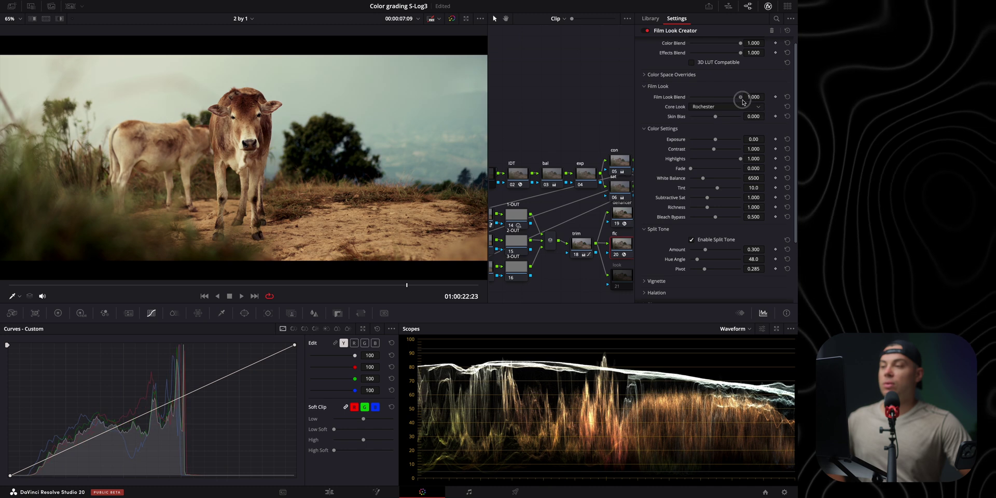
left_click(755, 98)
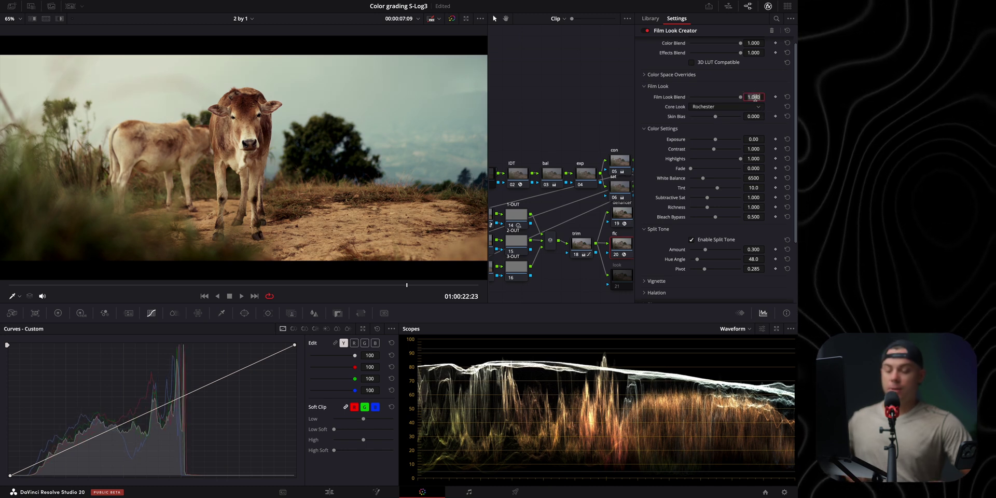
type("0.6")
key("Return")
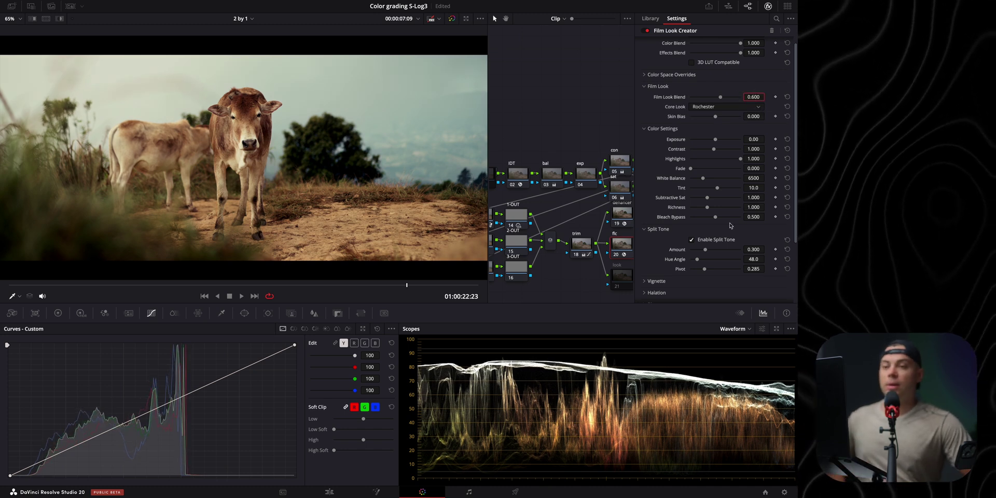
Step: Set Bleach Bypass to 0.4 after trying 0.35, and close the Film Look Creator settings
left_click(752, 218)
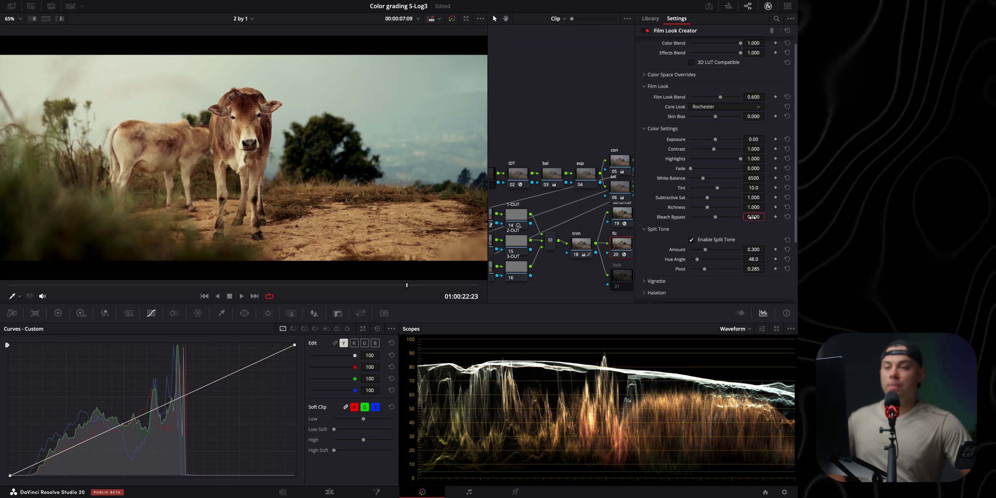
key("Return")
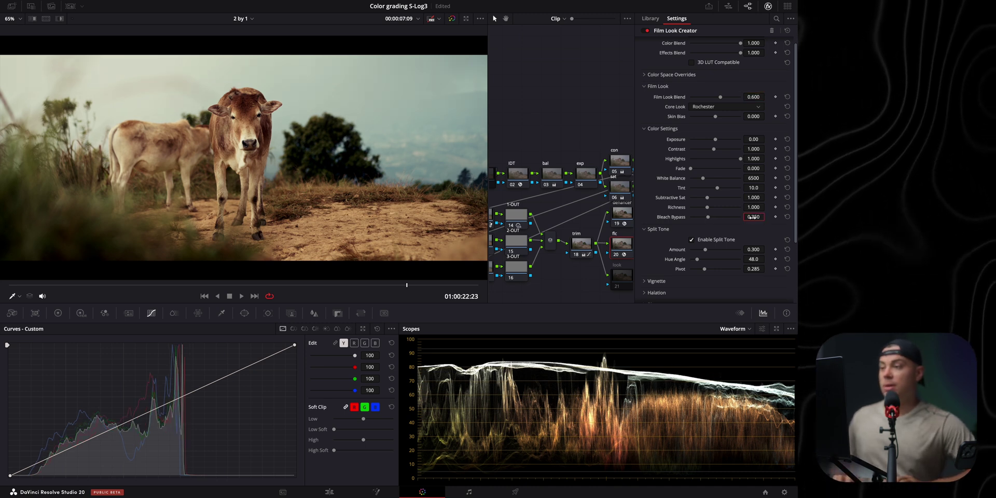
left_click(753, 218)
key("Return")
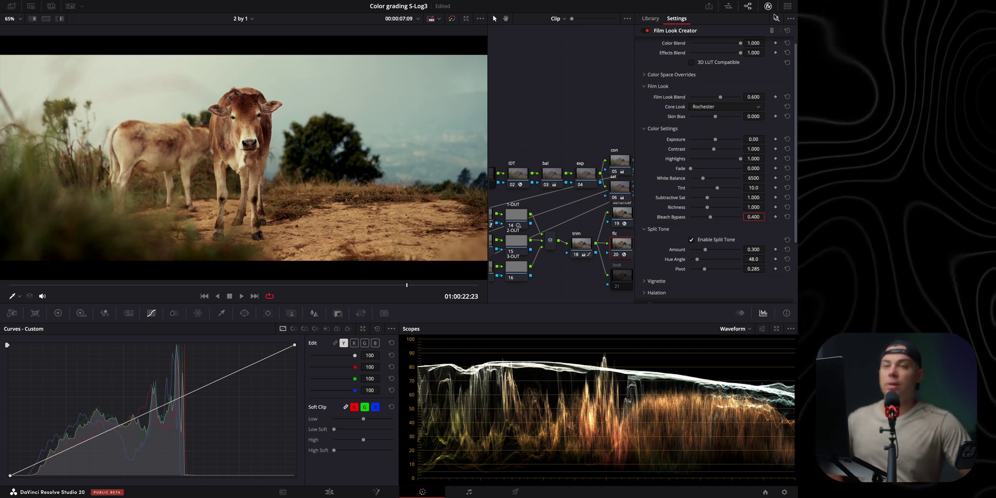
left_click(769, 7)
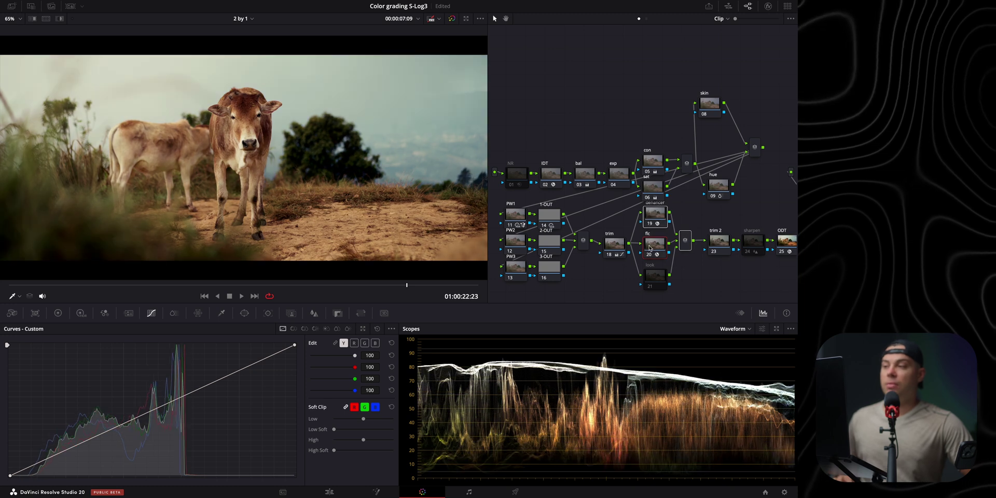
Step: Compare the image with the dehancer and flc nodes disabled and enabled together
key("ctrl+d")
key("ctrl+d")
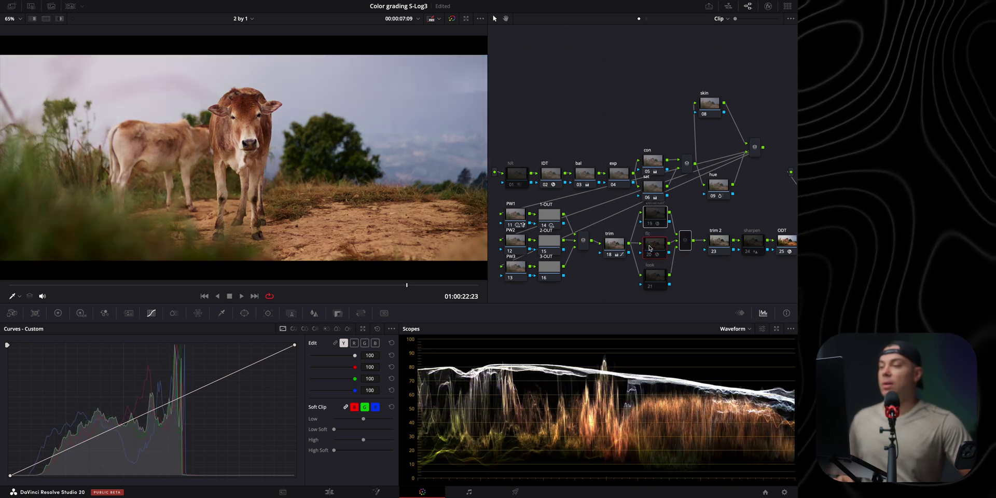
key("ctrl+d")
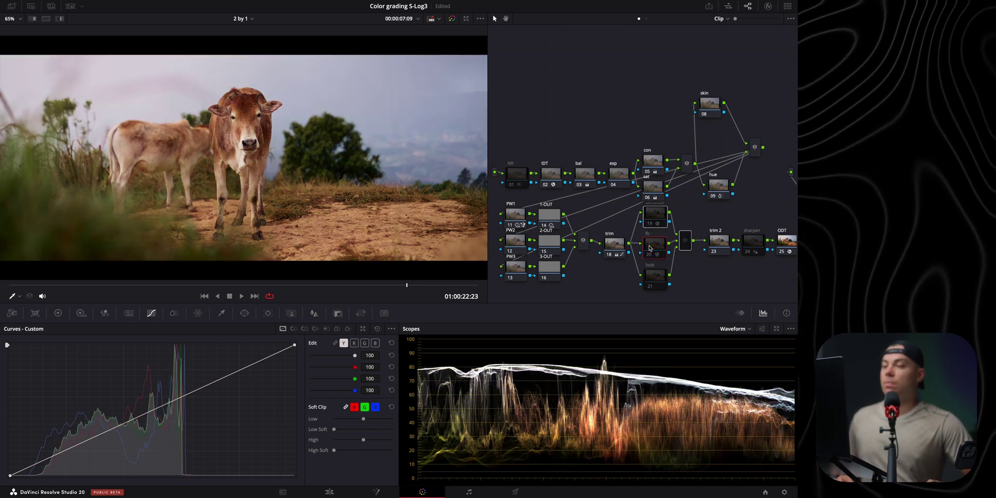
key("ctrl+d")
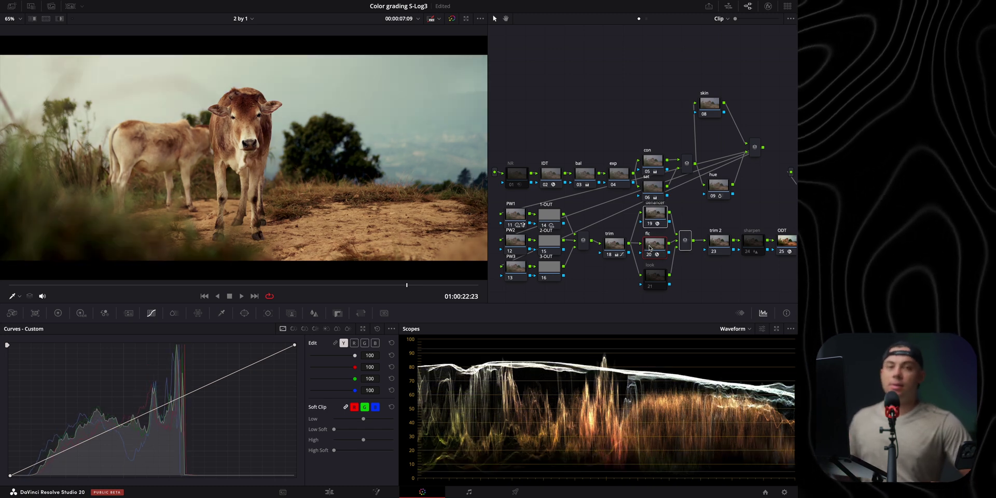
key("ctrl+d")
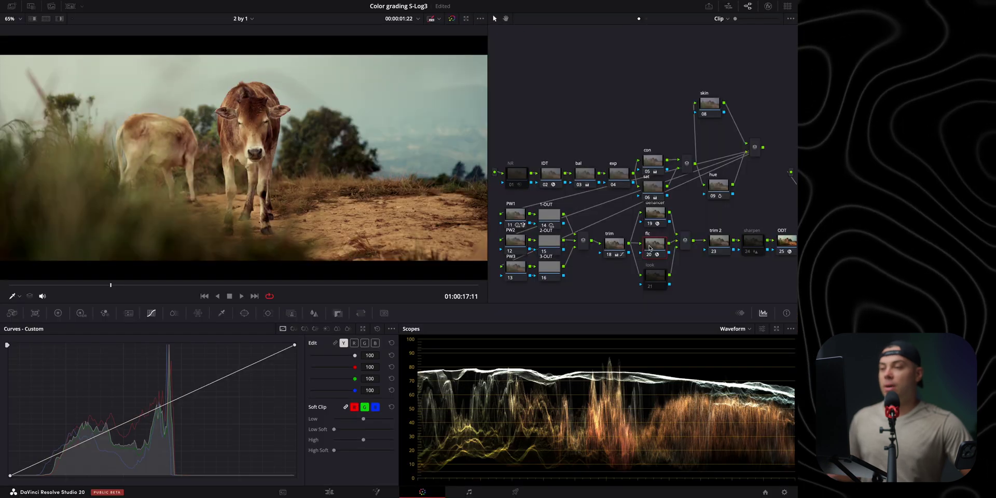
Step: Check the grade at other frames of the clip, stopping at 01:00:22:15, and select the look node
left_click(344, 285)
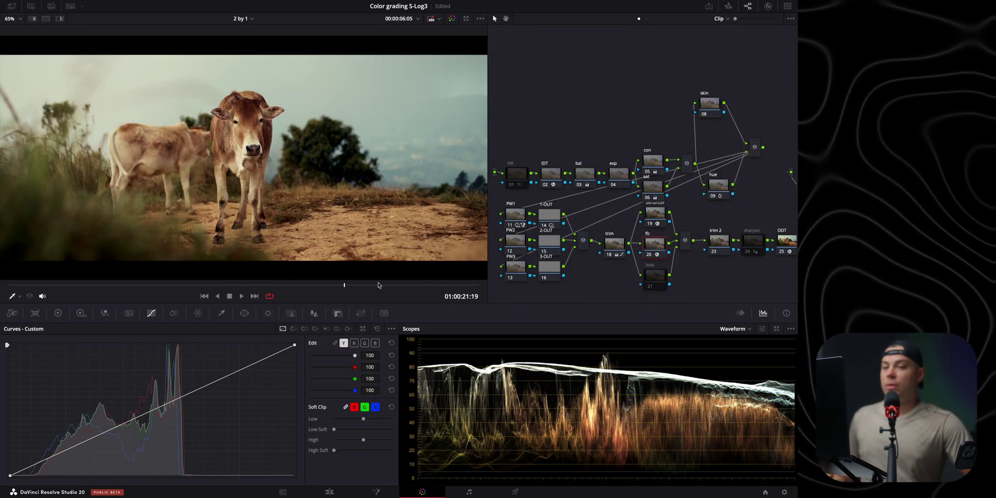
scroll(715, 241, "right", 3)
mouse_move(625, 265)
left_mouse_down()
mouse_move(614, 280)
mouse_move(624, 266)
left_mouse_up()
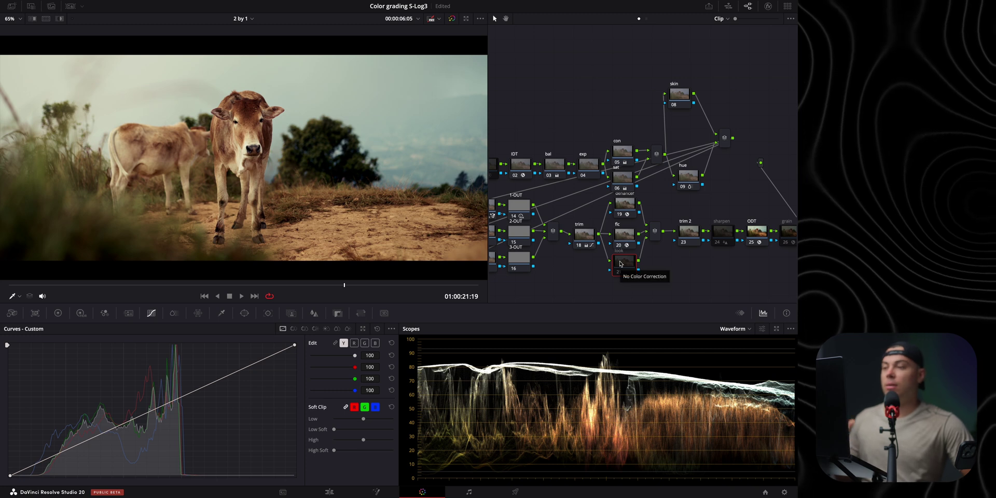
left_click_drag(322, 285, 390, 298)
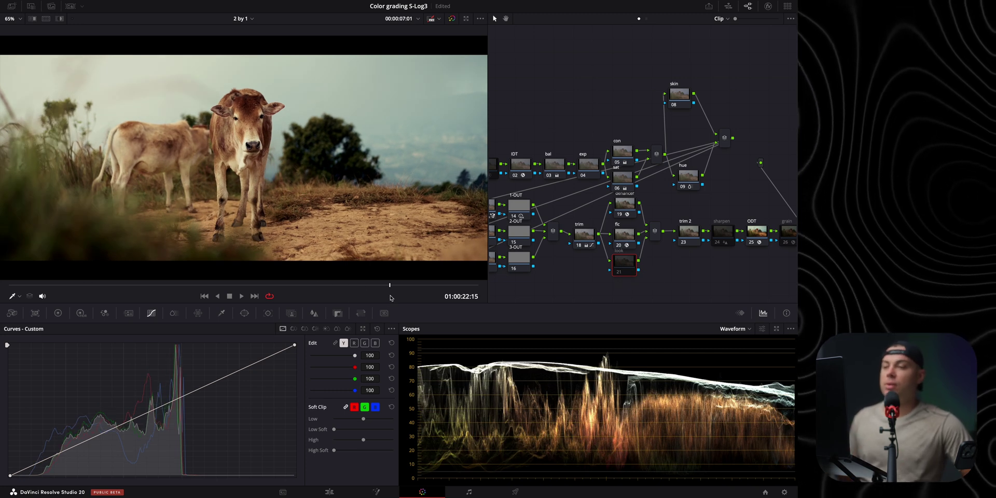
Step: Select the trim 2 node, inspect the image's darkest areas at high magnification, and restore the full-frame view
left_click(688, 237)
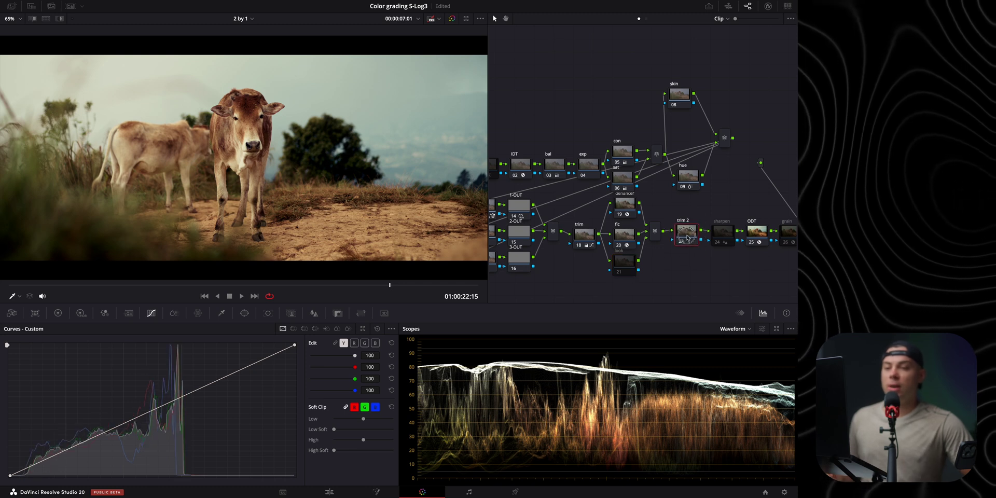
left_click_drag(688, 237, 687, 236)
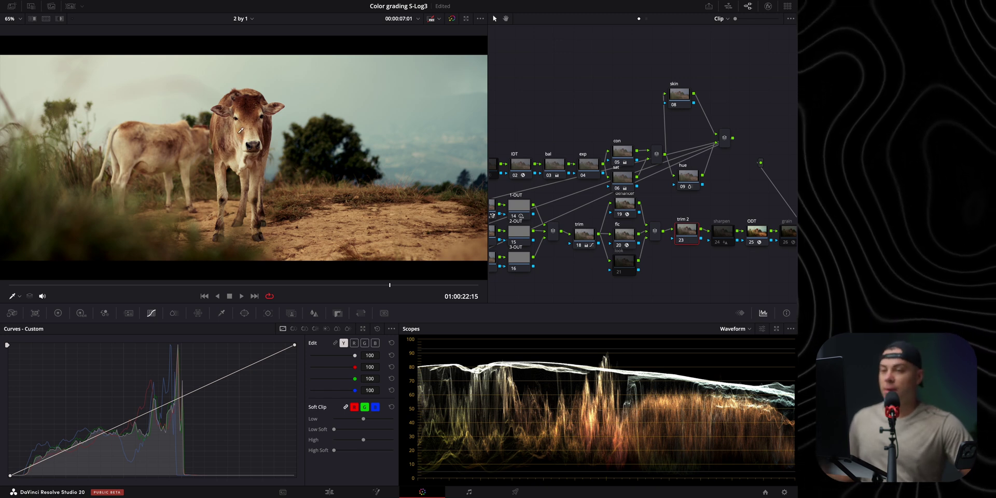
scroll(240, 131, "up", 15)
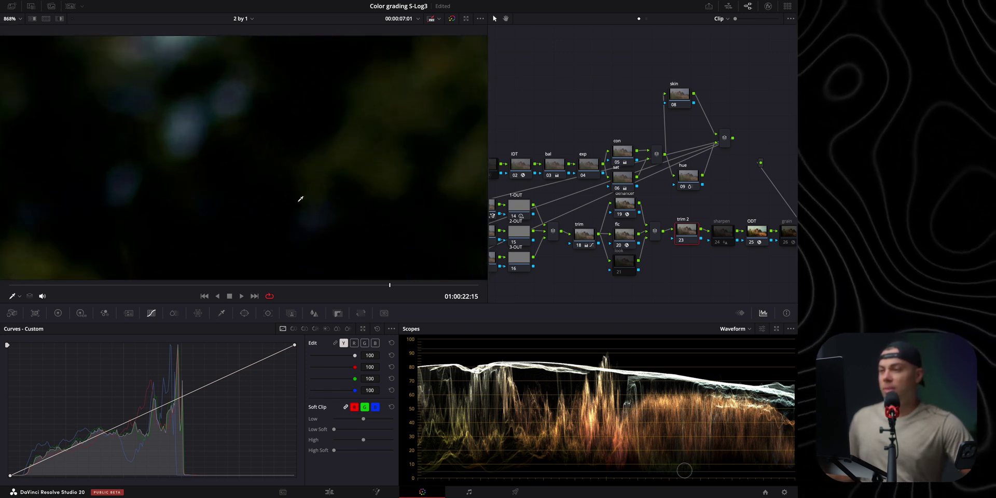
key("shift+z")
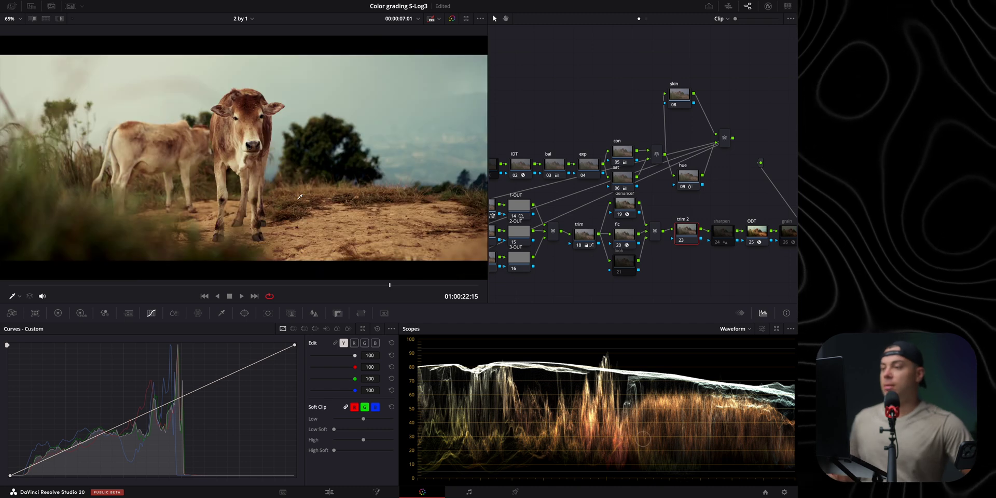
mouse_move(690, 235)
left_mouse_down()
mouse_move(690, 221)
mouse_move(691, 237)
left_mouse_up()
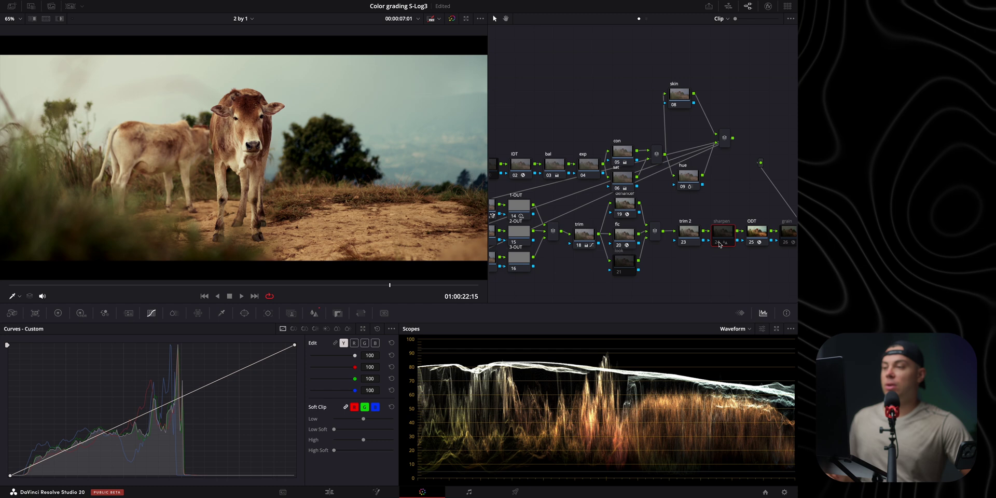
Step: Enable the sharpen node and examine its effect on the cow's face at 191% magnification
key("ctrl+d")
scroll(303, 106, "up", 5)
scroll(303, 106, "up", 3)
scroll(303, 106, "down", 3)
left_click_drag(307, 112, 270, 154)
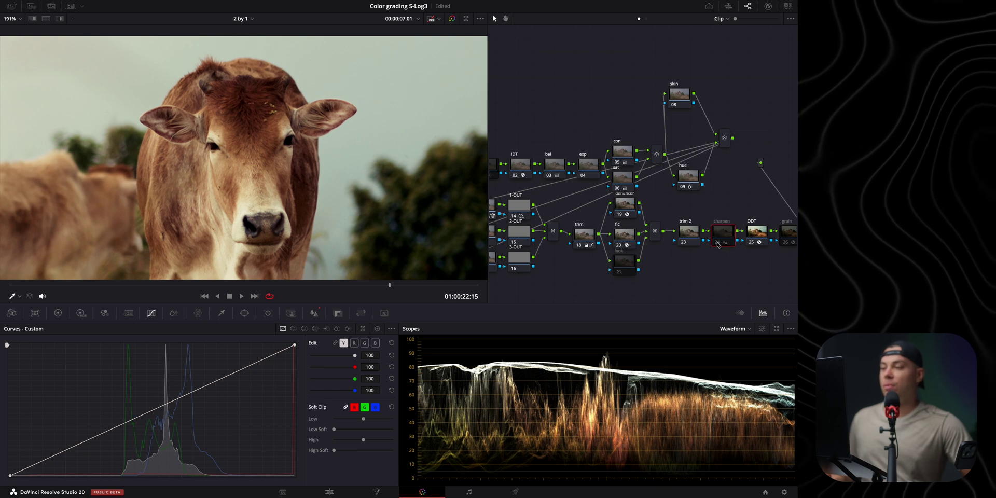
scroll(275, 134, "up", 3)
scroll(275, 133, "down", 1)
scroll(274, 133, "down", 2)
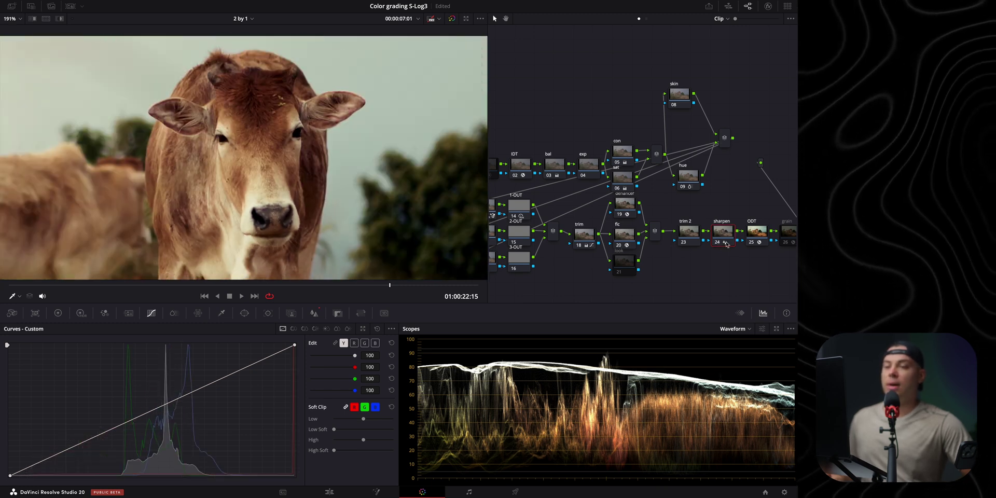
Step: Compare the cow's face with the sharpen node disabled and enabled, review the node's sharpening settings, and restore the full-frame view
left_click(719, 242)
left_click(718, 242)
left_click(718, 242)
left_click(719, 241)
left_click_drag(724, 236, 715, 239)
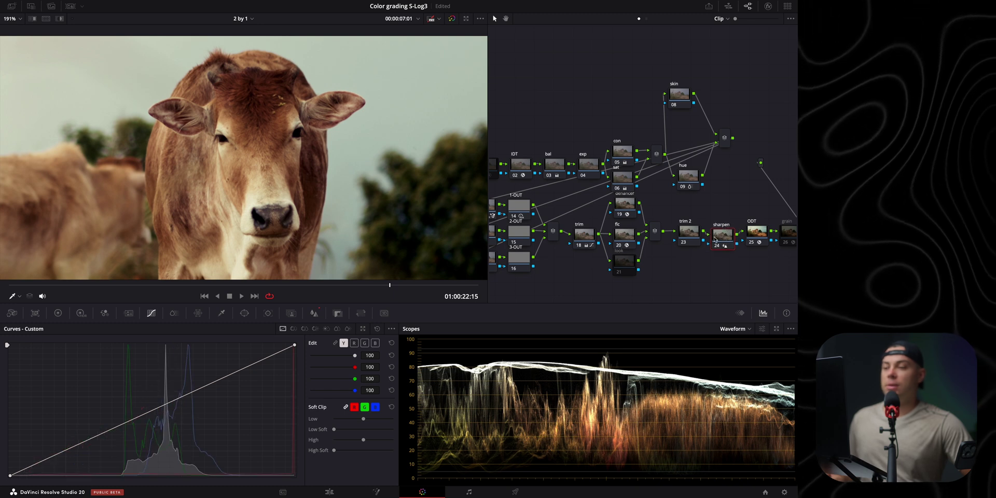
left_click(314, 314)
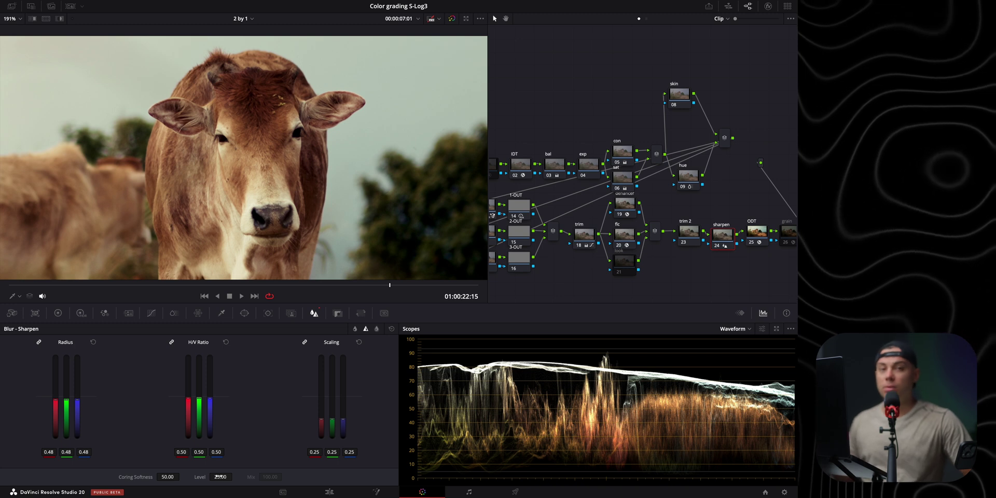
key("shift+z")
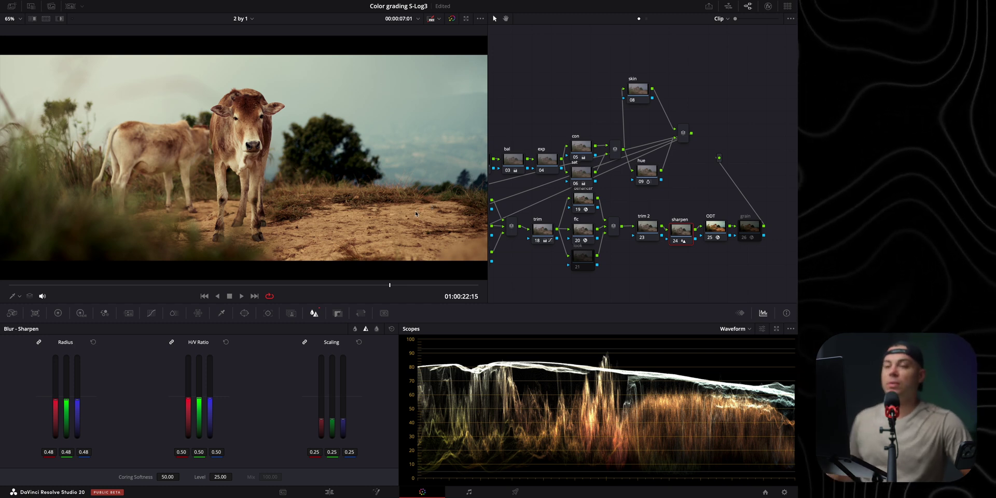
Step: Enable the grain node, open its Dehancer settings to review the film grain, halation and bloom sections, and magnify the cow to 211%
left_click(745, 229)
left_click(745, 238)
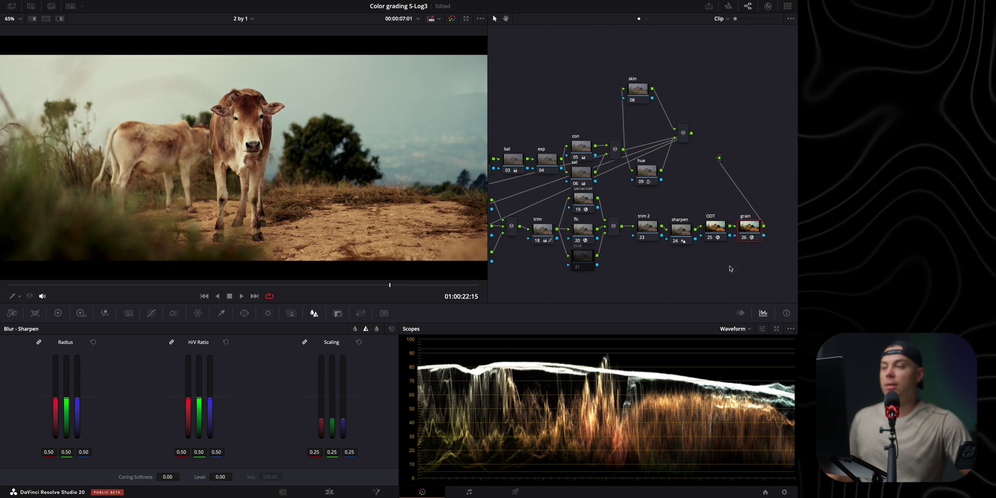
left_click(768, 6)
scroll(690, 121, "up", 1)
scroll(662, 130, "down", 7)
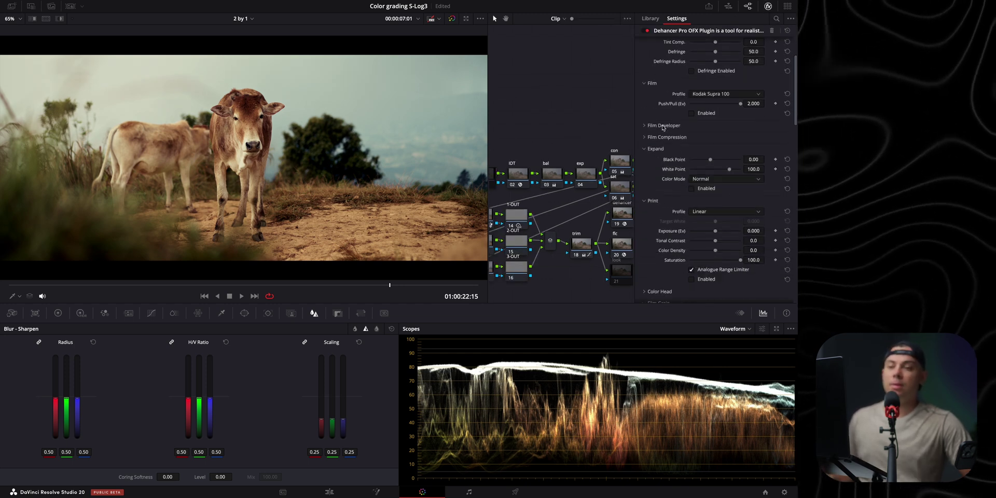
scroll(663, 127, "down", 15)
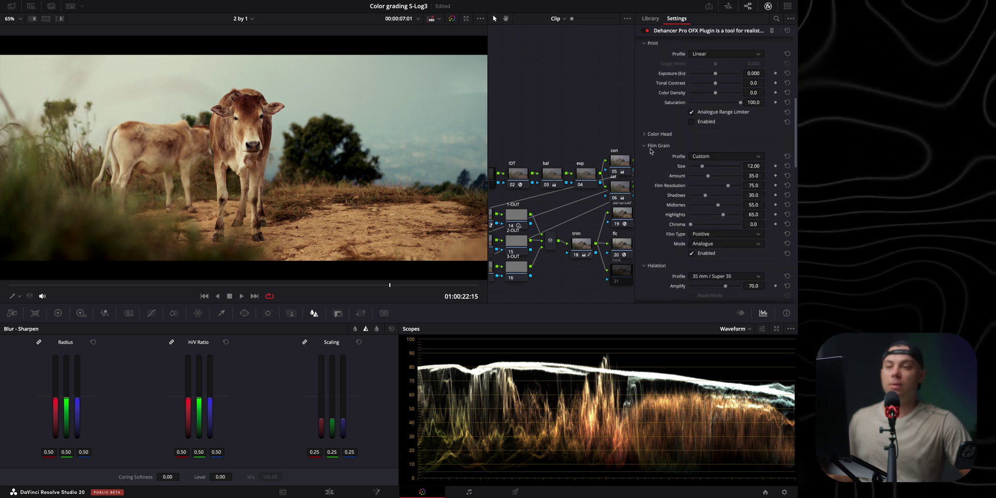
scroll(684, 149, "down", 15)
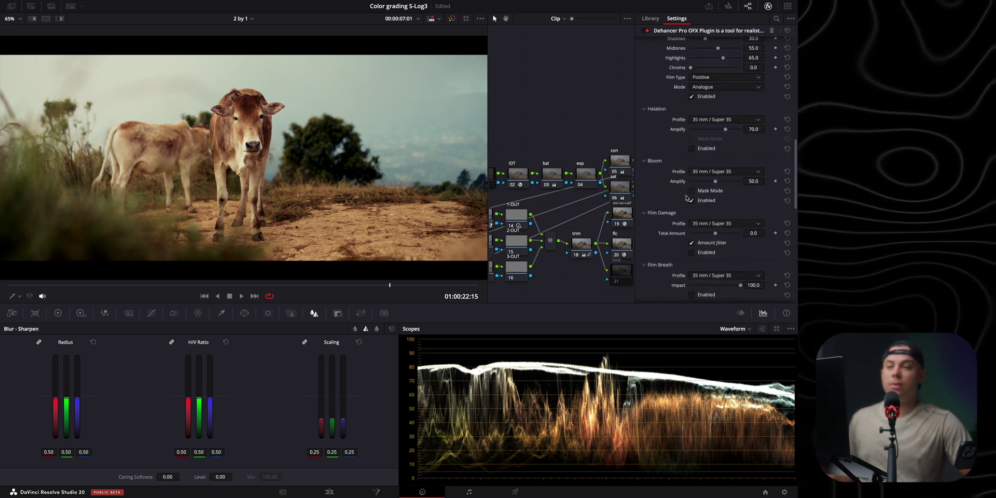
scroll(414, 169, "up", 5)
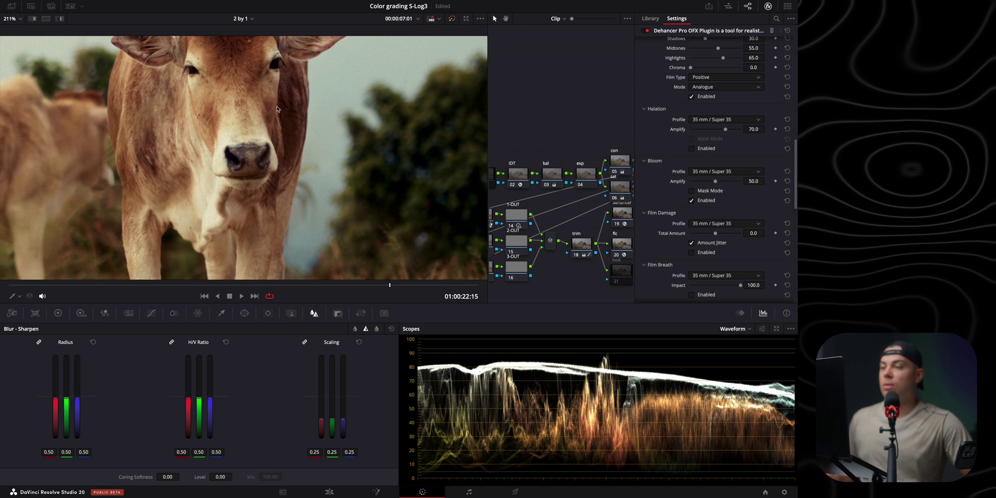
Step: Set the Film Grain Amount in the grain node's Dehancer settings to 50
scroll(711, 159, "up", 9)
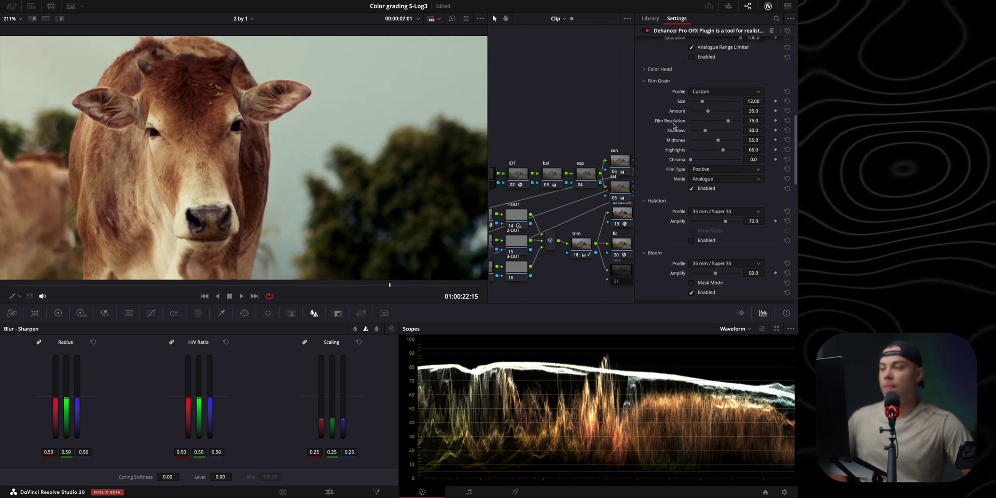
left_click_drag(707, 111, 730, 113)
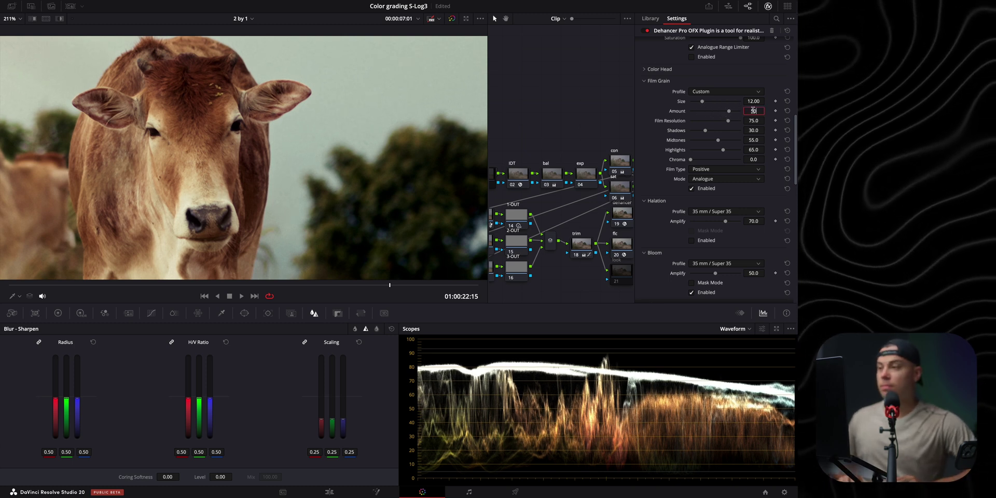
double_click(754, 111)
scroll(708, 252, "down", 2)
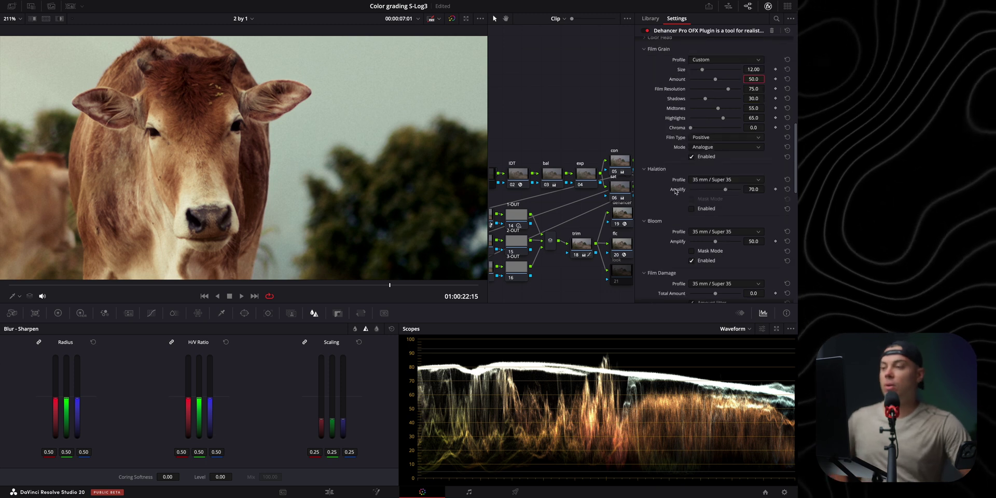
Step: Set the Dehancer Bloom Amplify to 72.1 and play the clip full screen to check the result
left_click_drag(718, 243, 742, 241)
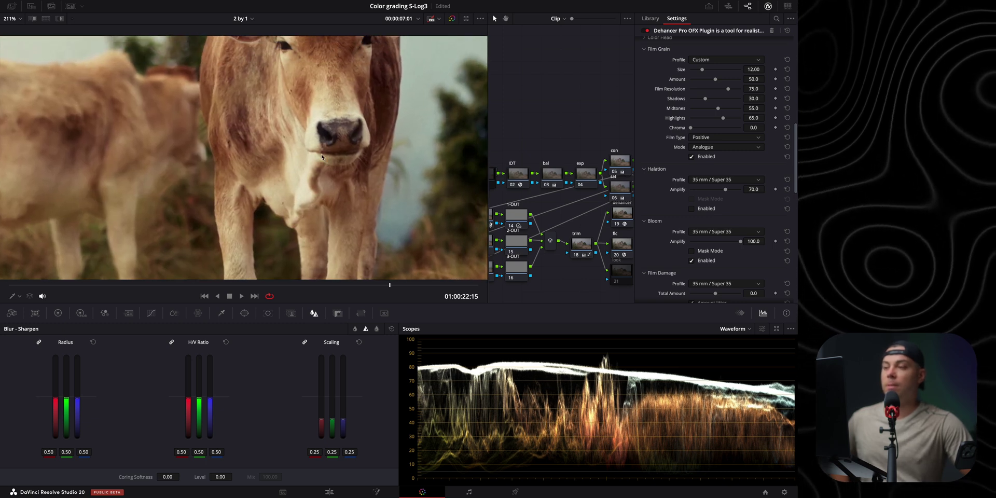
left_click(754, 241)
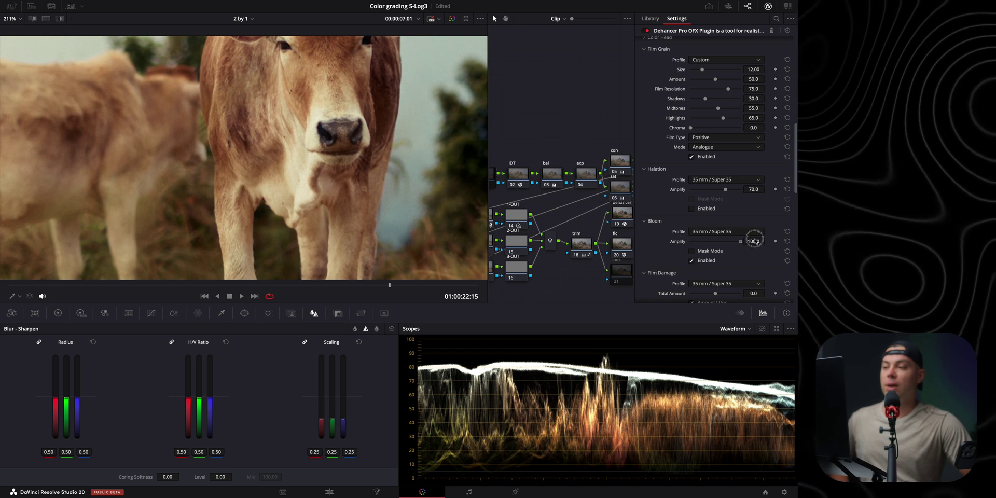
left_click_drag(752, 239, 727, 242)
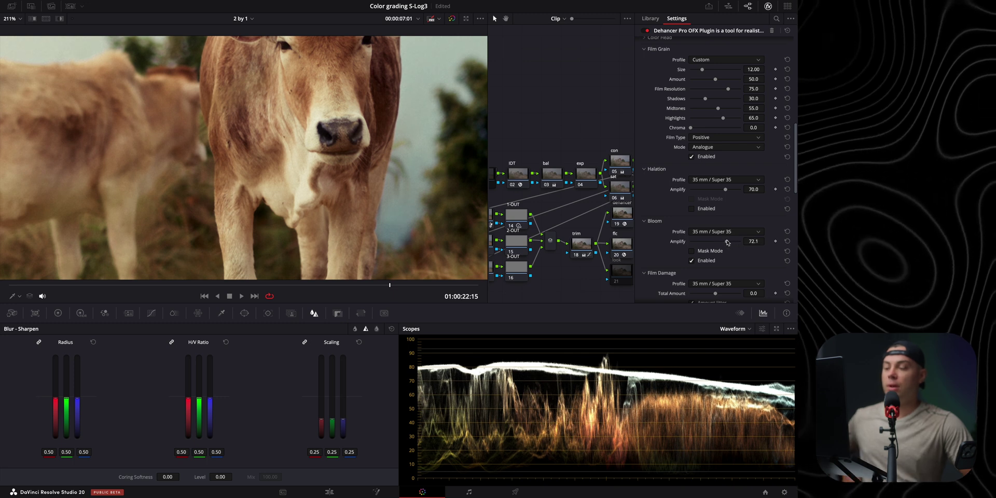
key("shift+z")
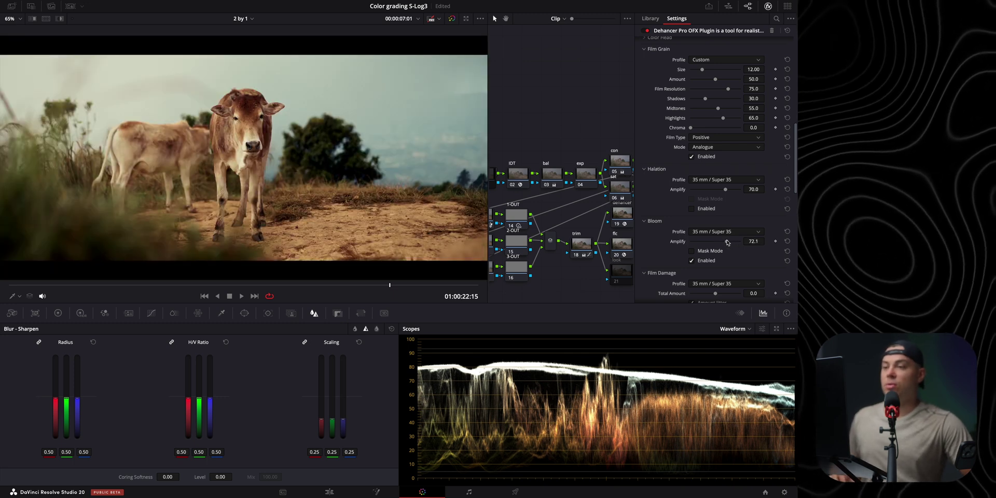
key("p")
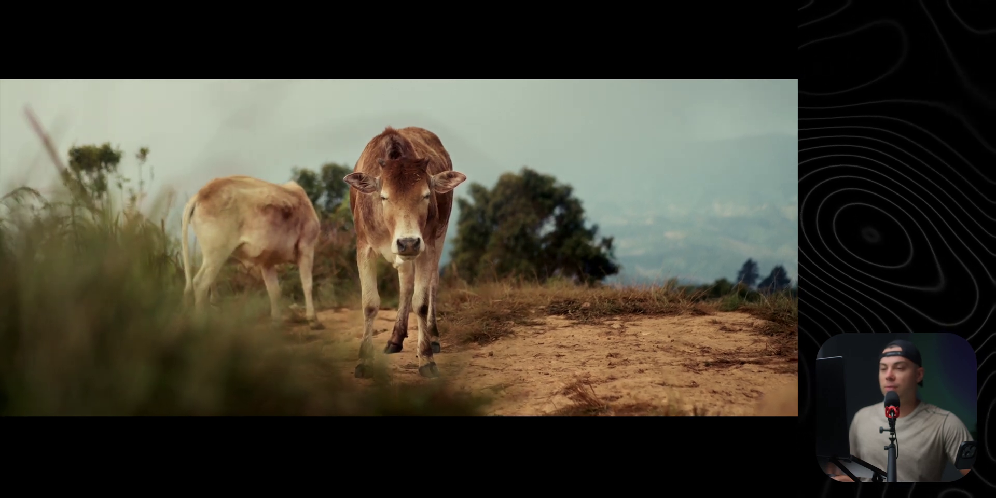
key("Escape")
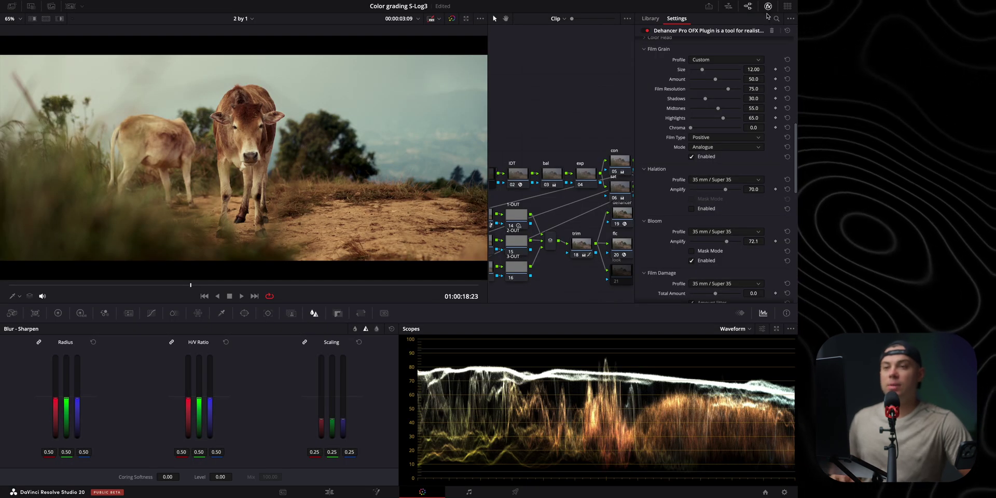
Step: Reduce the Total Impact of the grain node's Dehancer output to 30, checking the grain in full-screen playback
scroll(711, 171, "down", 10)
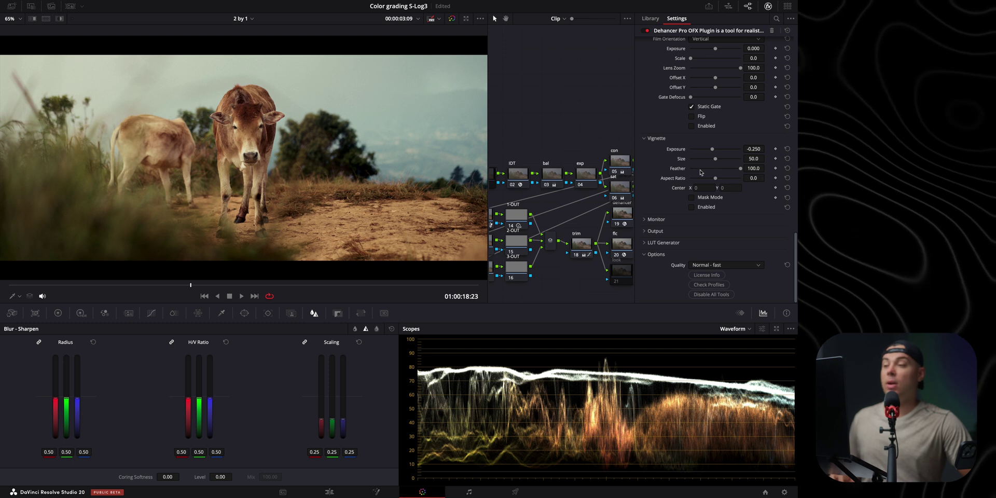
left_click(695, 231)
left_click(788, 242)
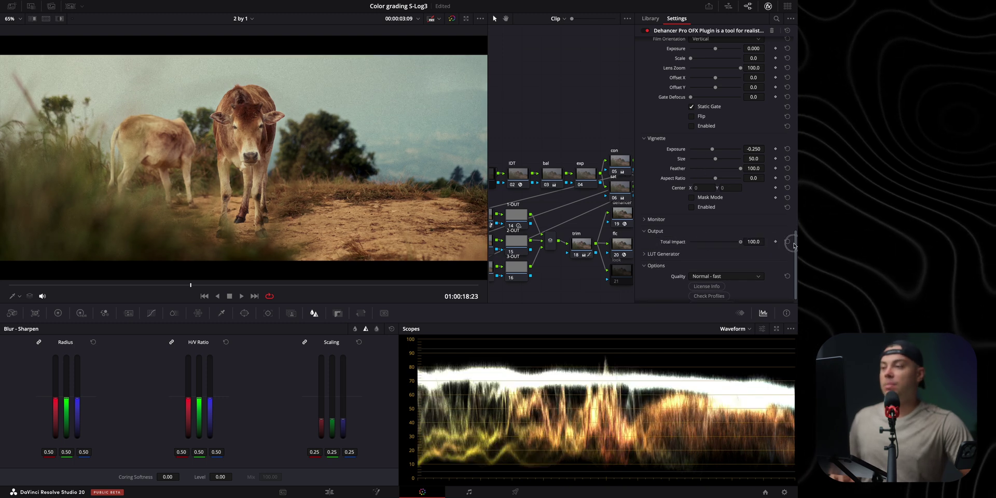
key("super+f")
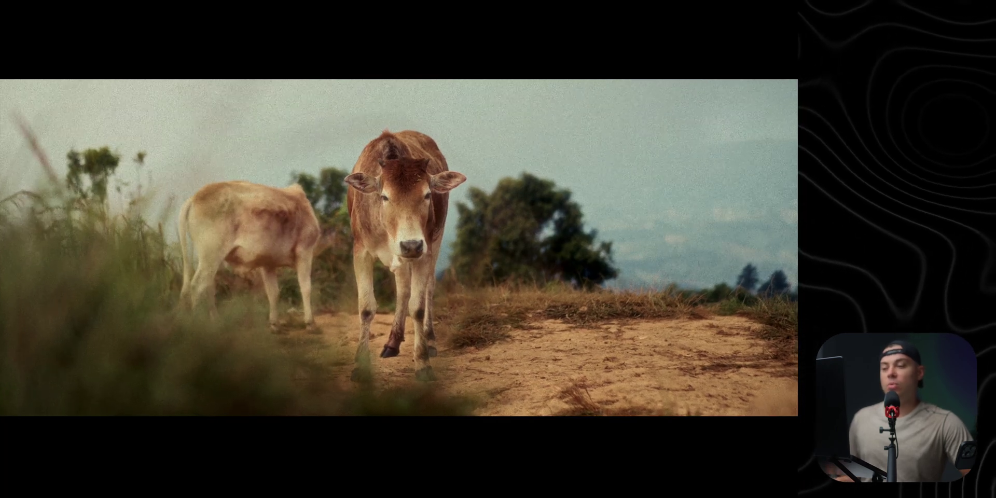
key("Escape")
left_click_drag(739, 248, 706, 244)
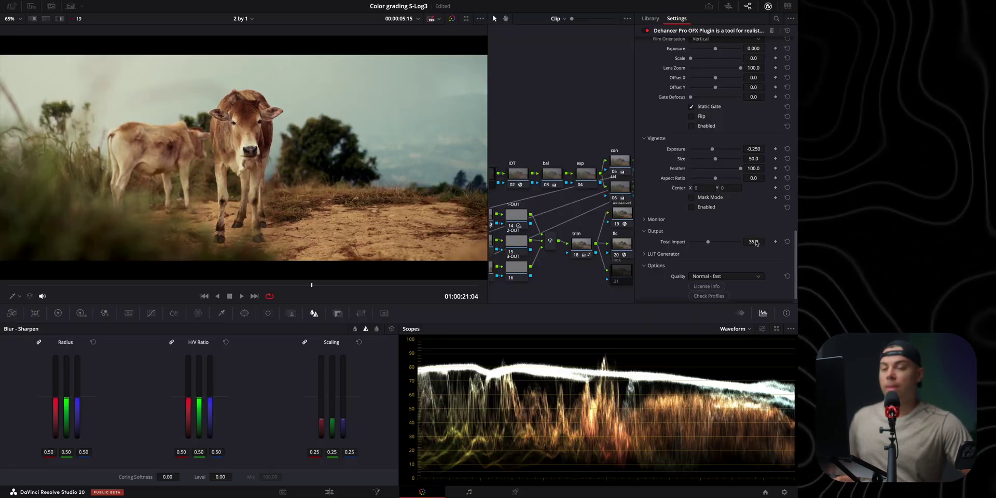
left_click_drag(755, 242, 755, 240)
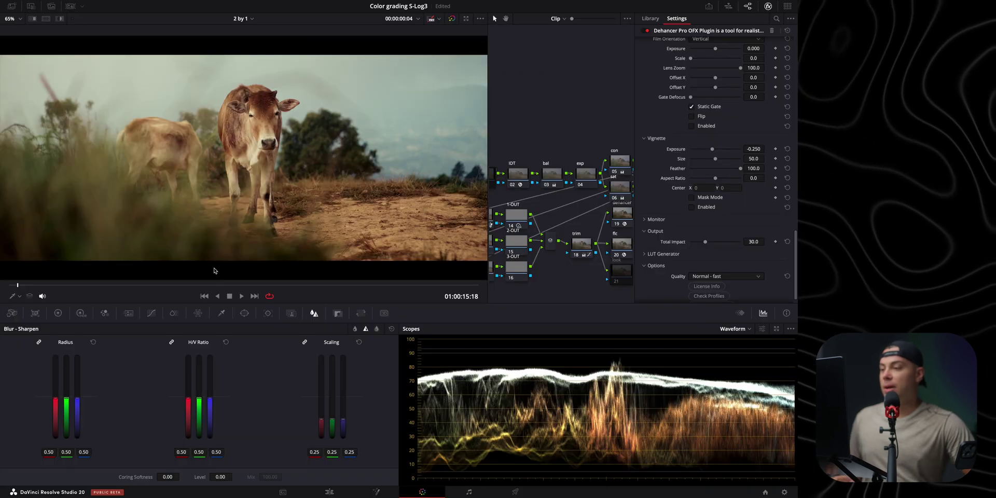
Step: Go to frame 01:00:18:02, close the Dehancer settings, and examine the shadow and highlight end points of the trim node's custom curve
left_click(145, 286)
left_click(768, 6)
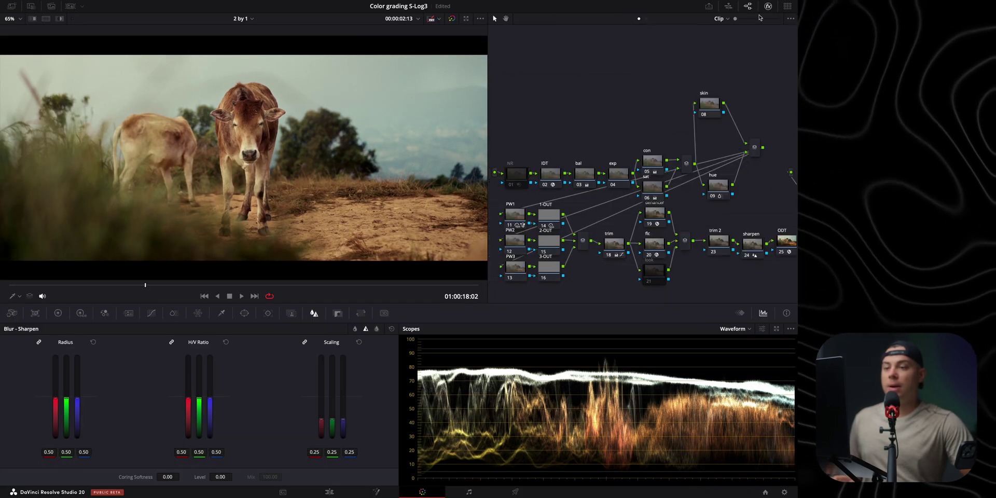
left_click(151, 313)
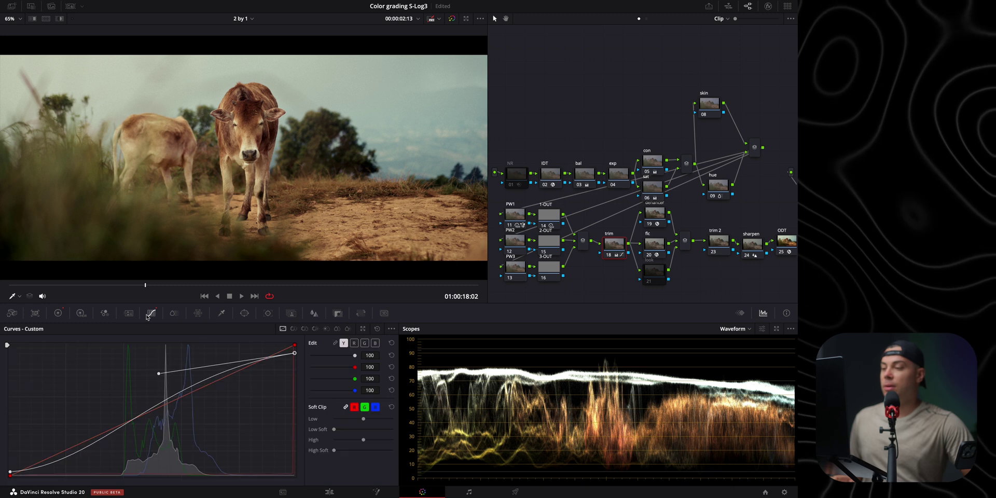
left_click(10, 473)
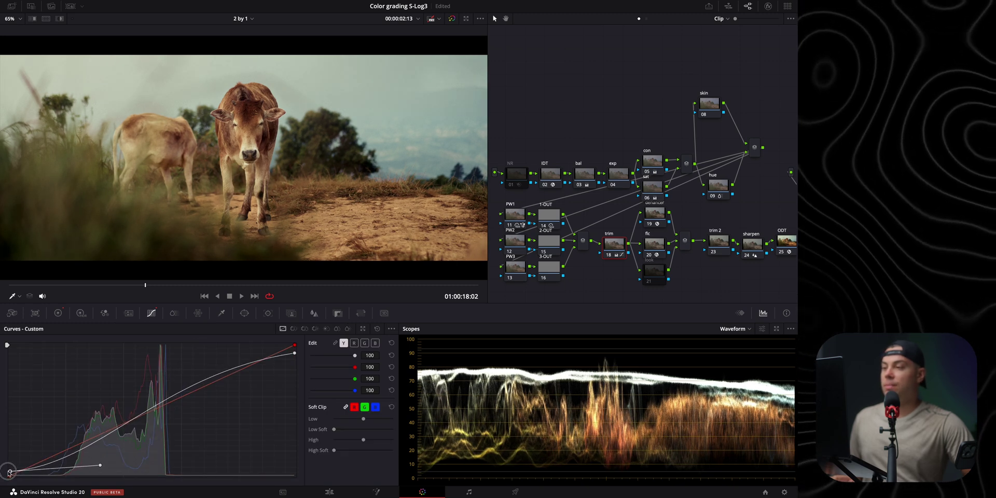
left_click(294, 354)
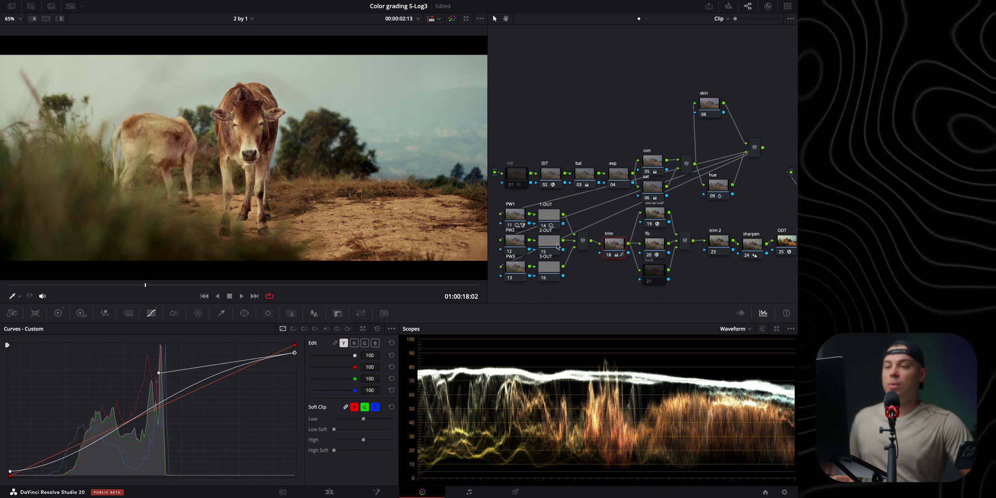
Step: Select the 1-OUT node and adjust its Global exposure with the High Dynamic Range color wheels
left_click(553, 215)
left_click(80, 313)
left_click_drag(327, 446, 326, 445)
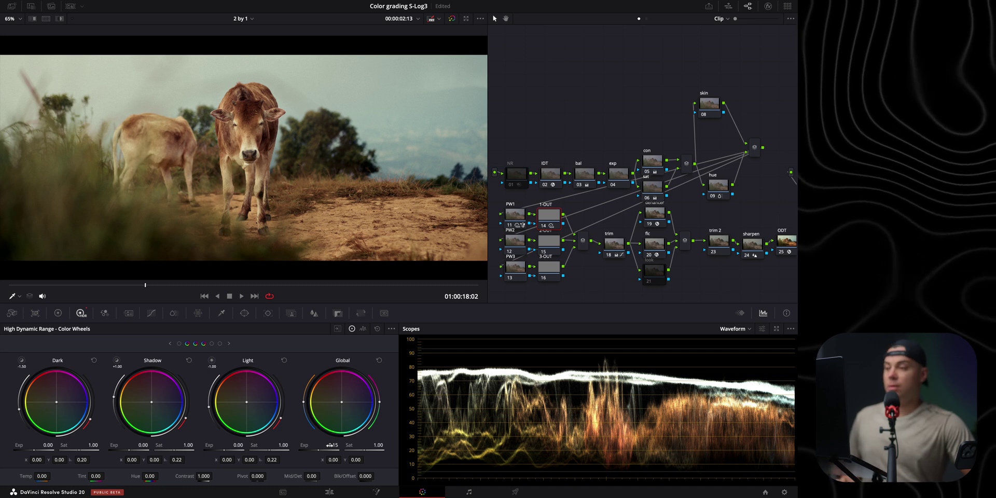